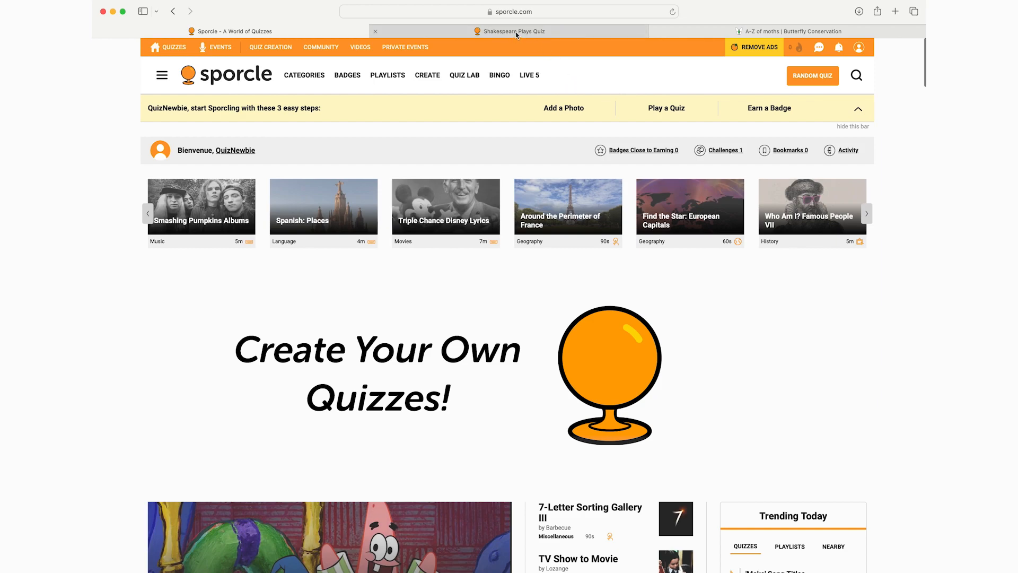
- Switch to the open Shakespeare Plays quiz page and search Sporcle for "shakespeare plays"
mouse_move(522, 37)
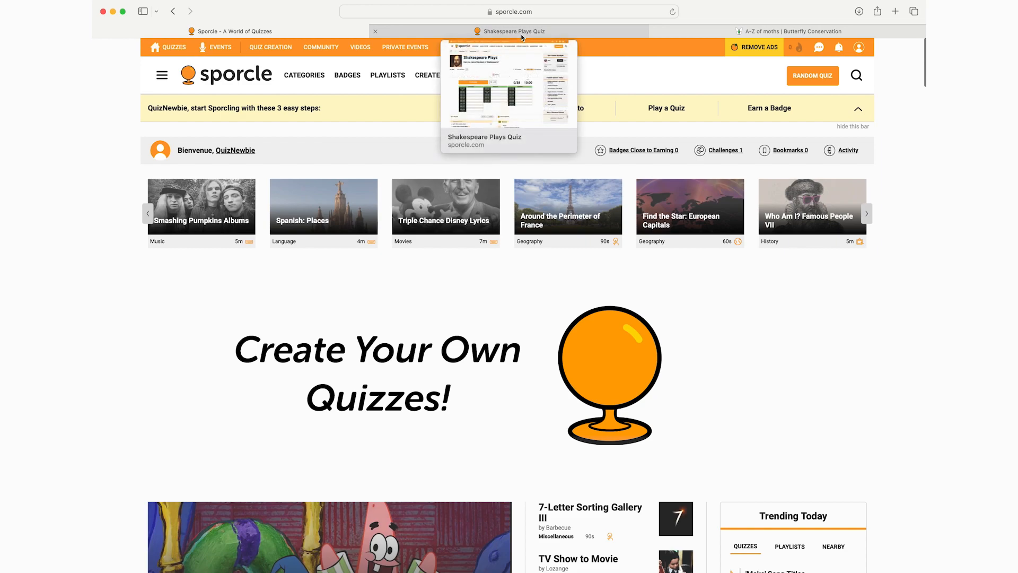
click(523, 35)
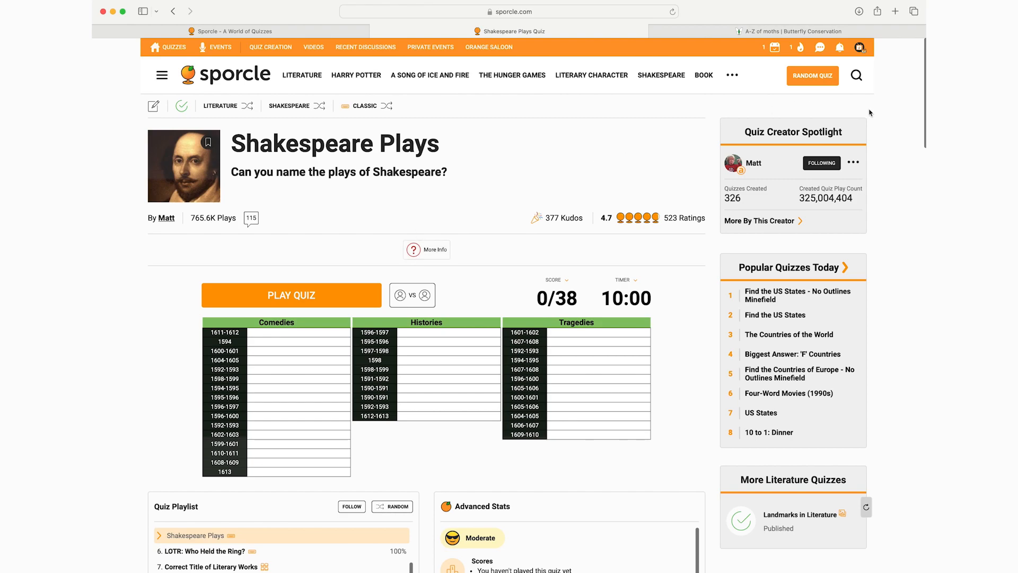
click(857, 75)
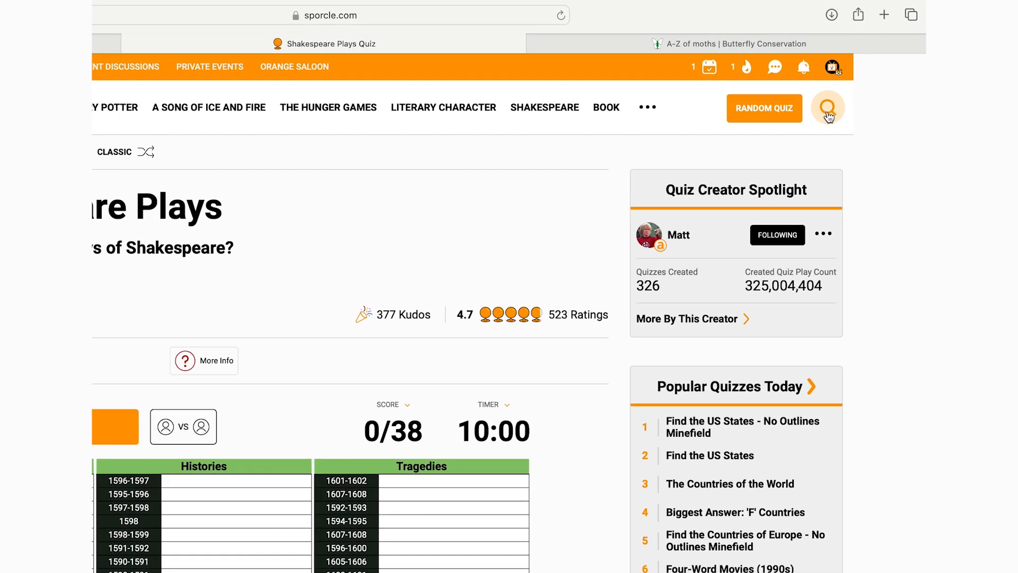
text(sha)
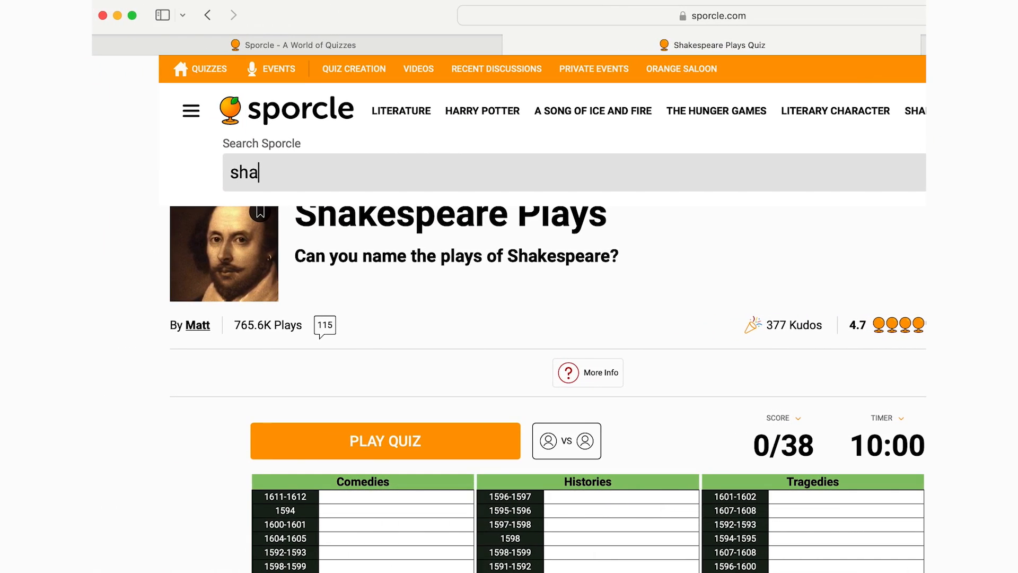
text(kespeare plays)
key(Return)
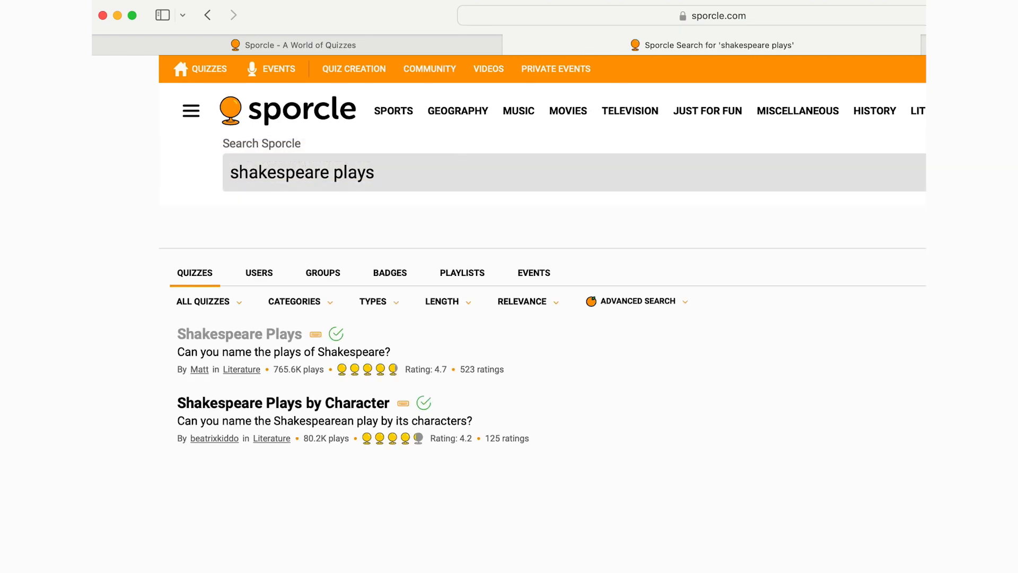
- Search Sporcle for existing quizzes on "moth scientific names"
triple_click(628, 168)
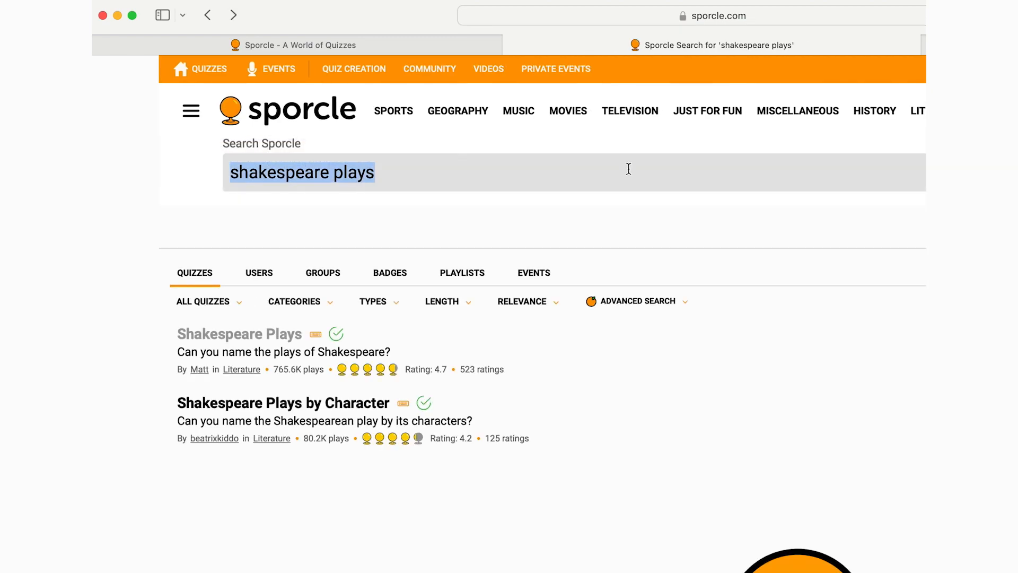
text(moth scient)
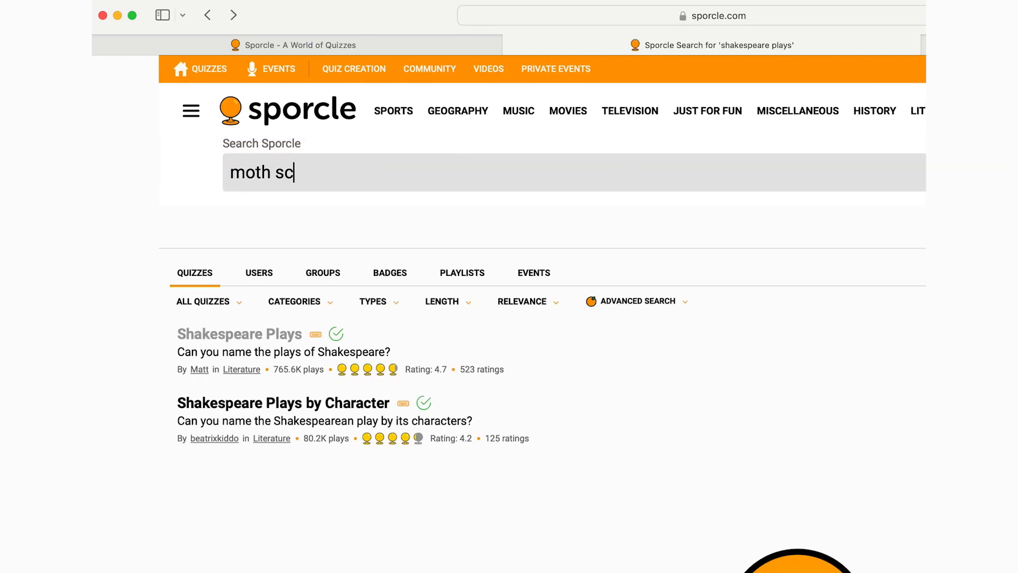
text(ific names)
key(Return)
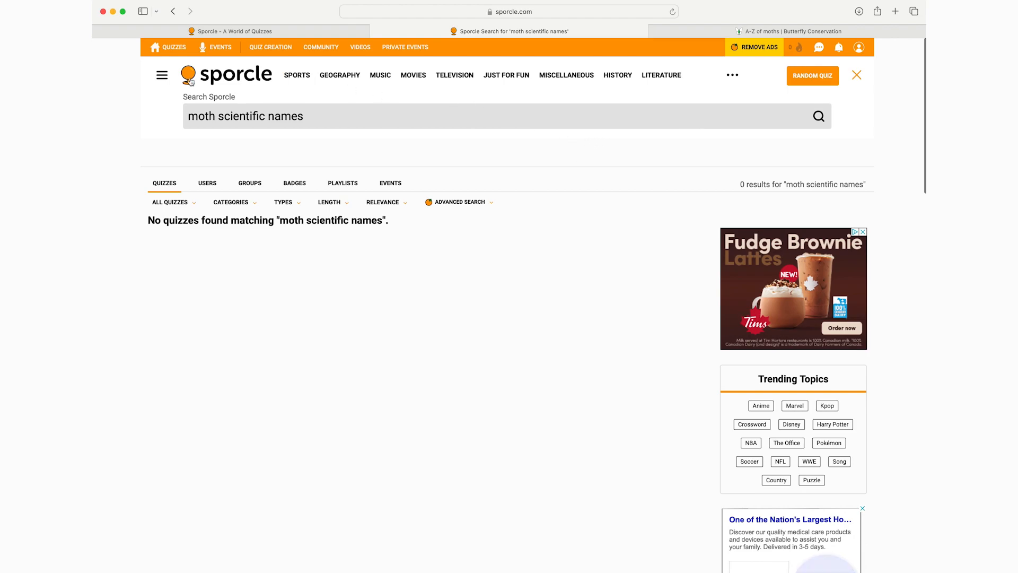
- Return to the Sporcle home page and start a new quiz from the account's quiz dashboard
click(215, 80)
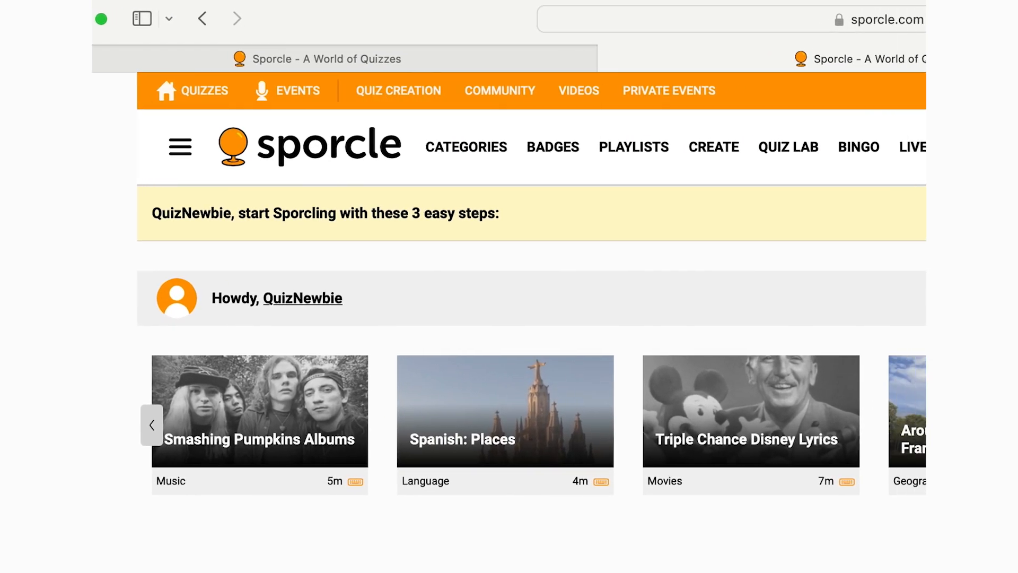
click(822, 100)
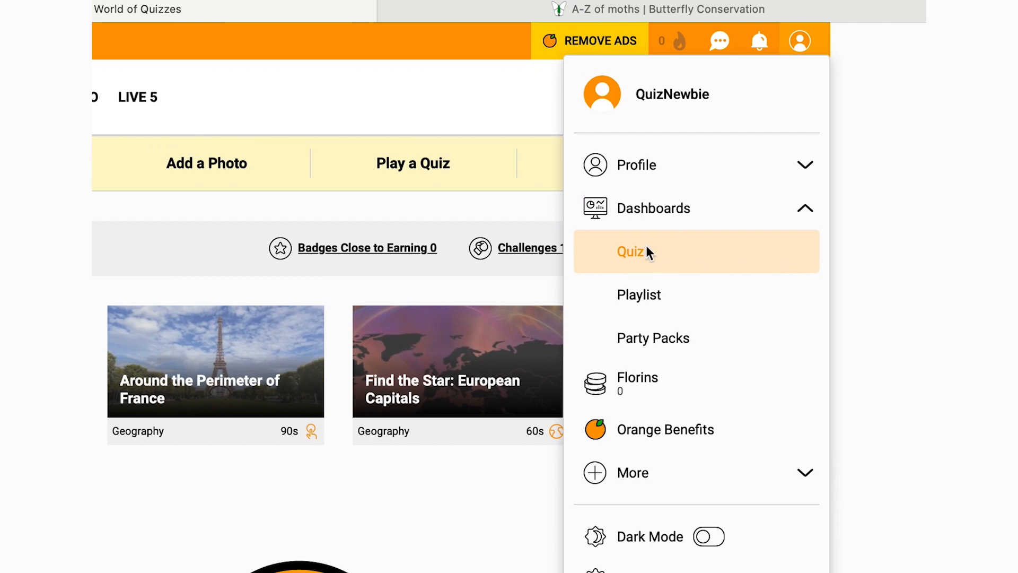
click(648, 252)
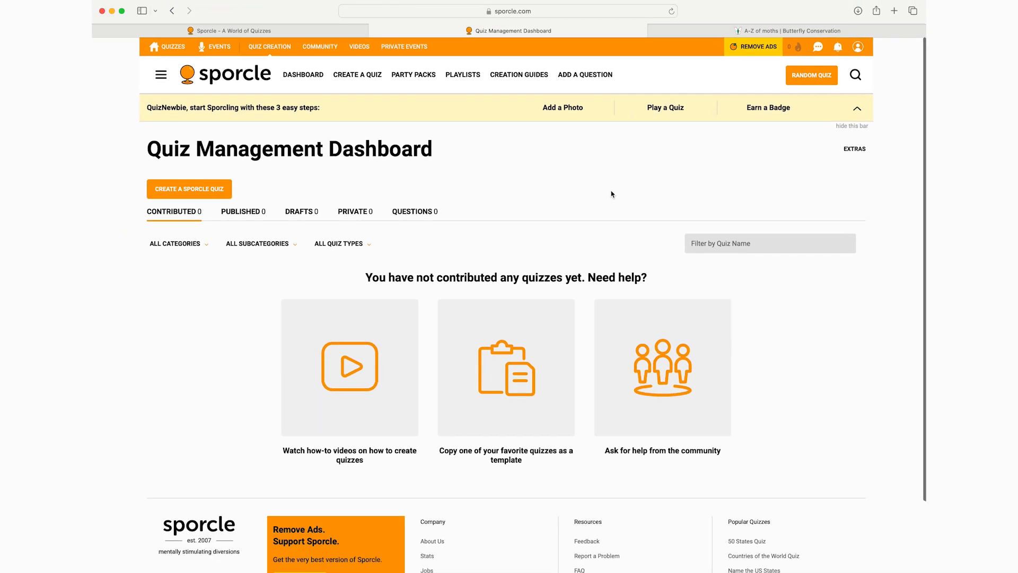
click(196, 188)
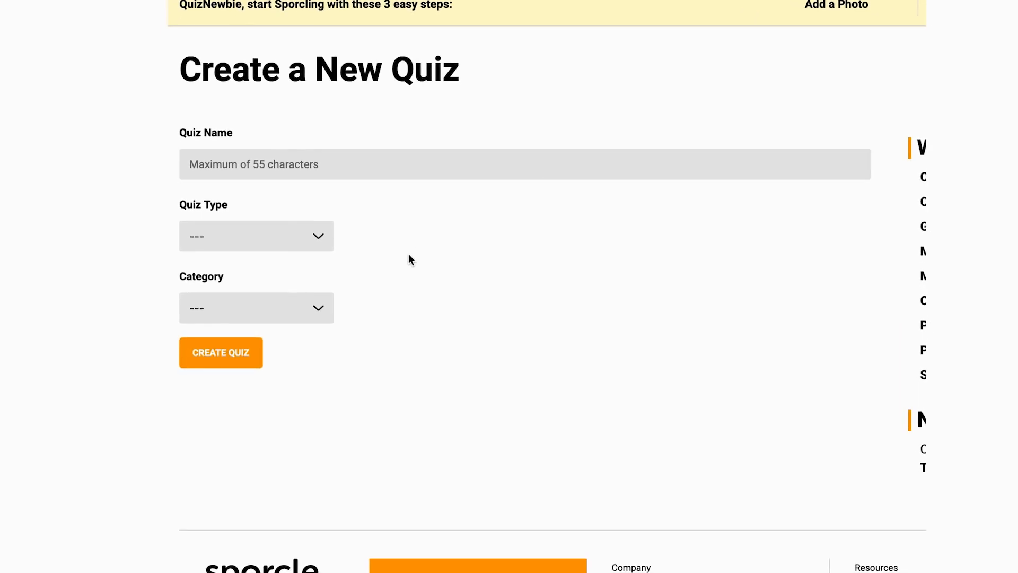
- Set the new quiz's type to Classic and name it "Moths by Scientific Name"
click(287, 242)
click(237, 255)
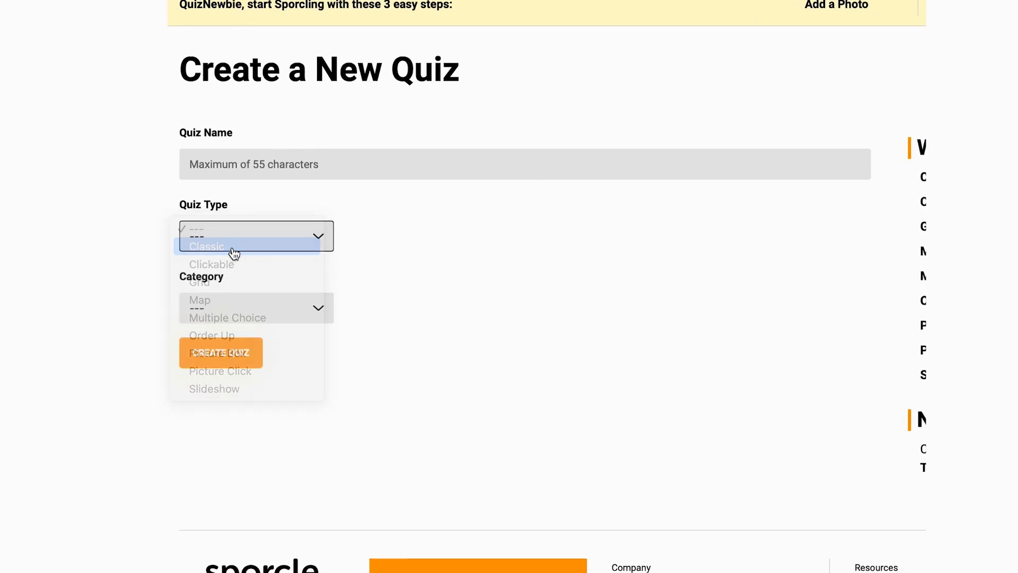
click(281, 308)
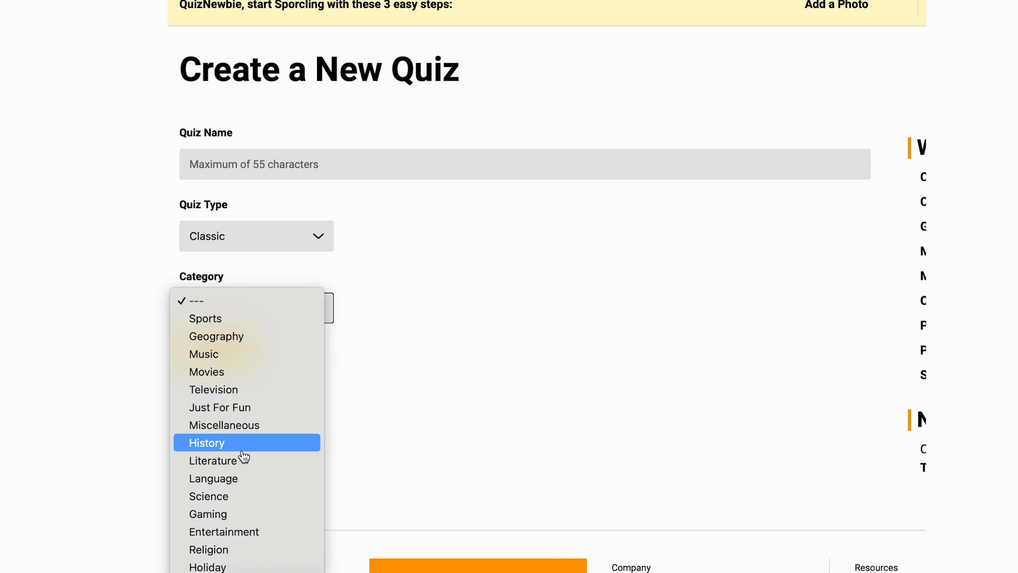
click(286, 171)
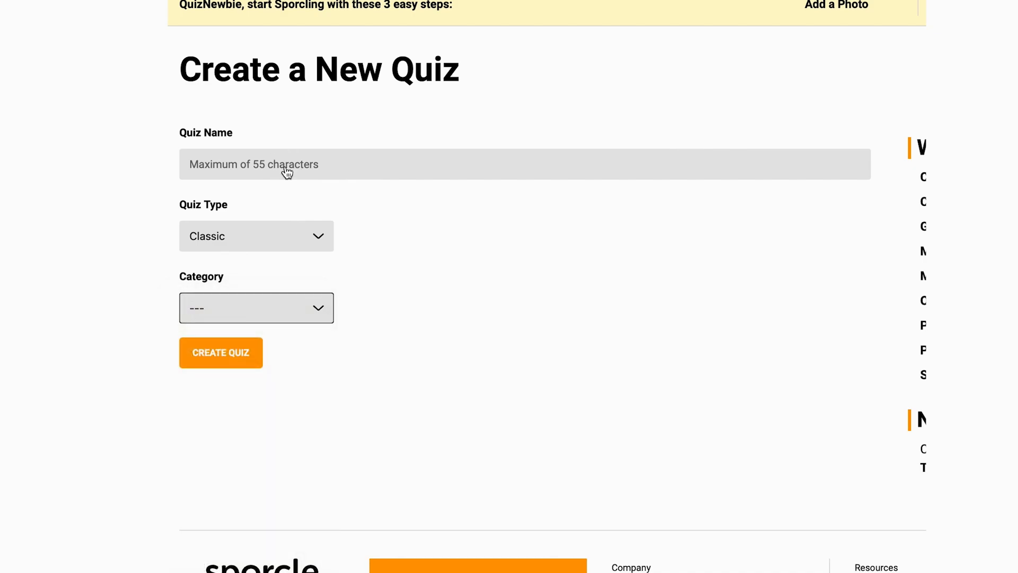
click(286, 171)
text(M)
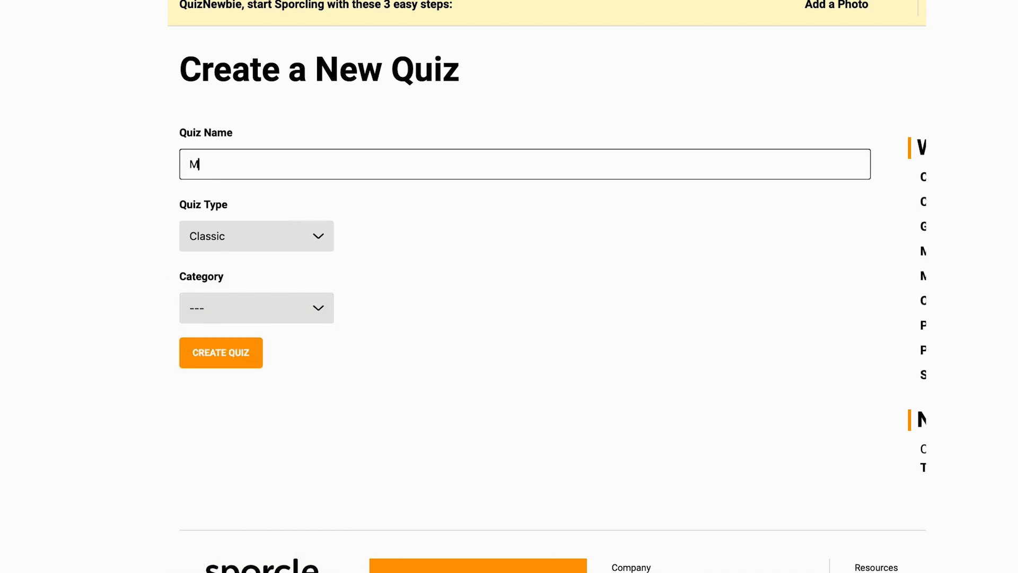
text(oths by Scientific Name)
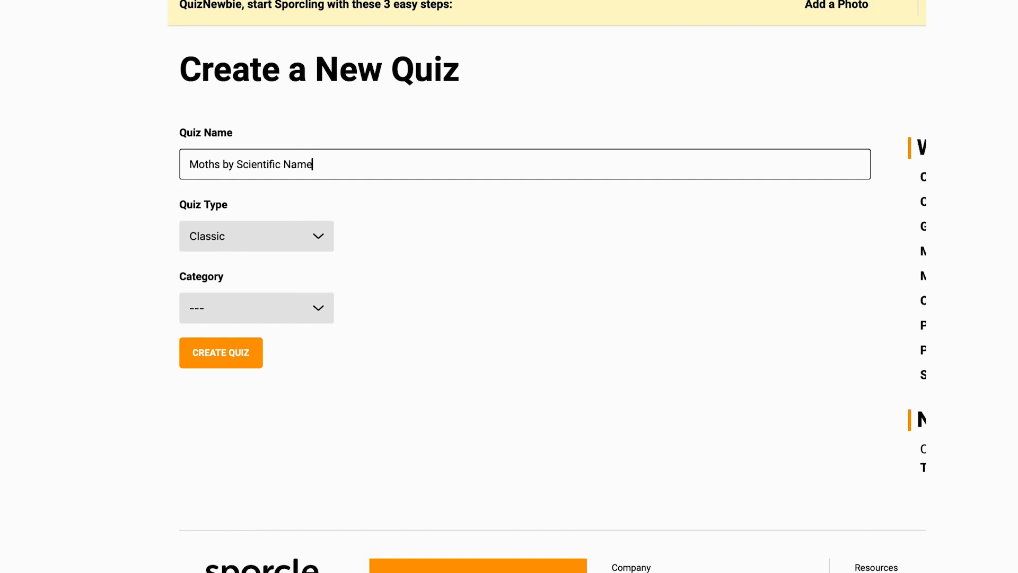
- Set the quiz category to Science and create the quiz
click(368, 321)
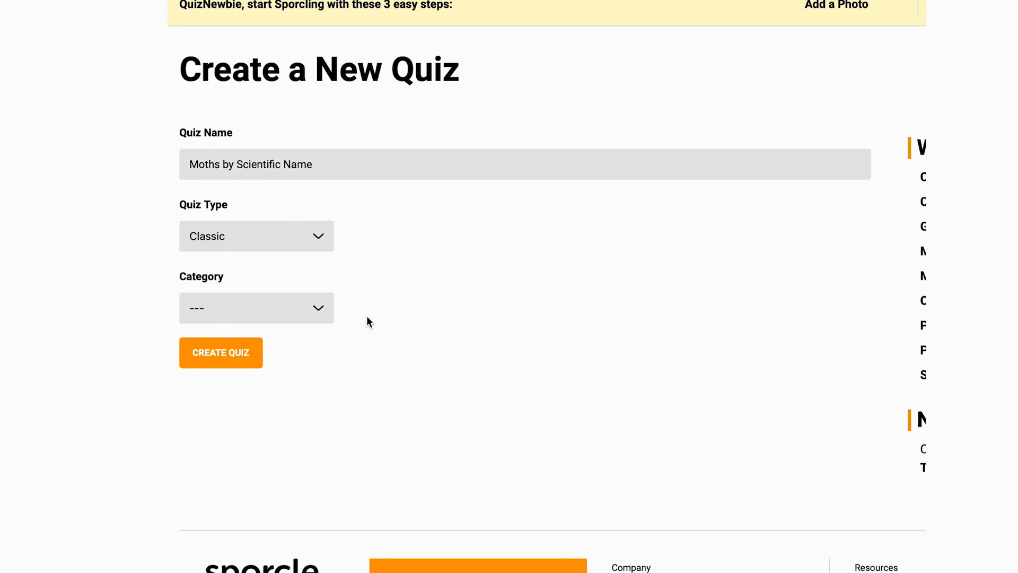
click(266, 321)
click(254, 503)
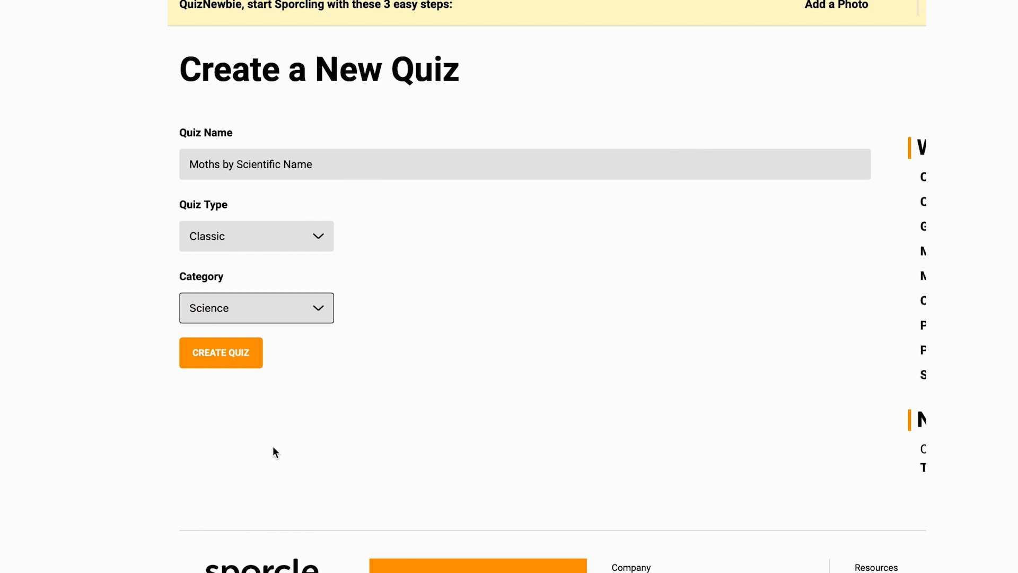
click(226, 354)
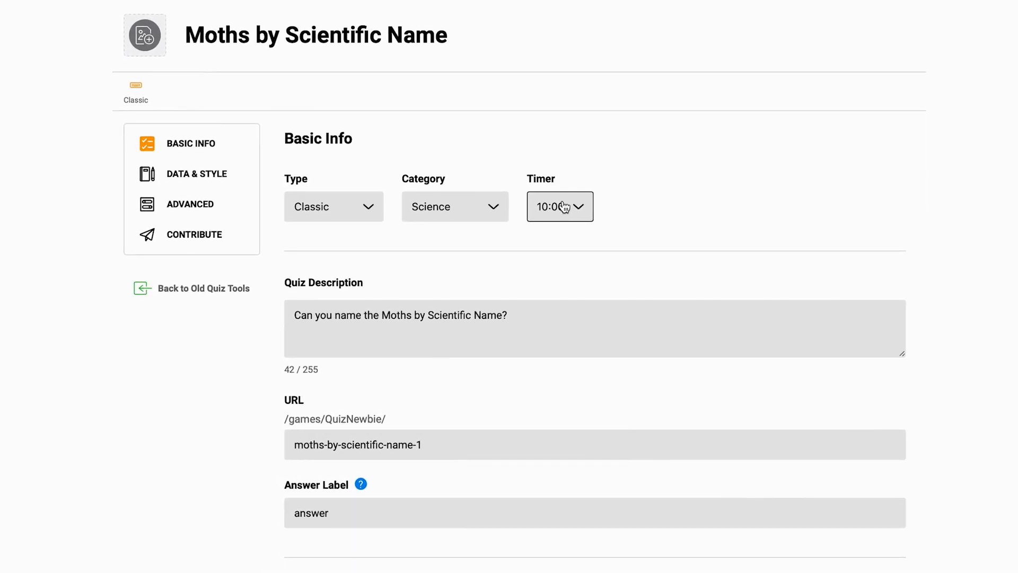
- Set the quiz timer to 05:00 and reword the description to "Can you name the moths by their scientific name?"
click(565, 207)
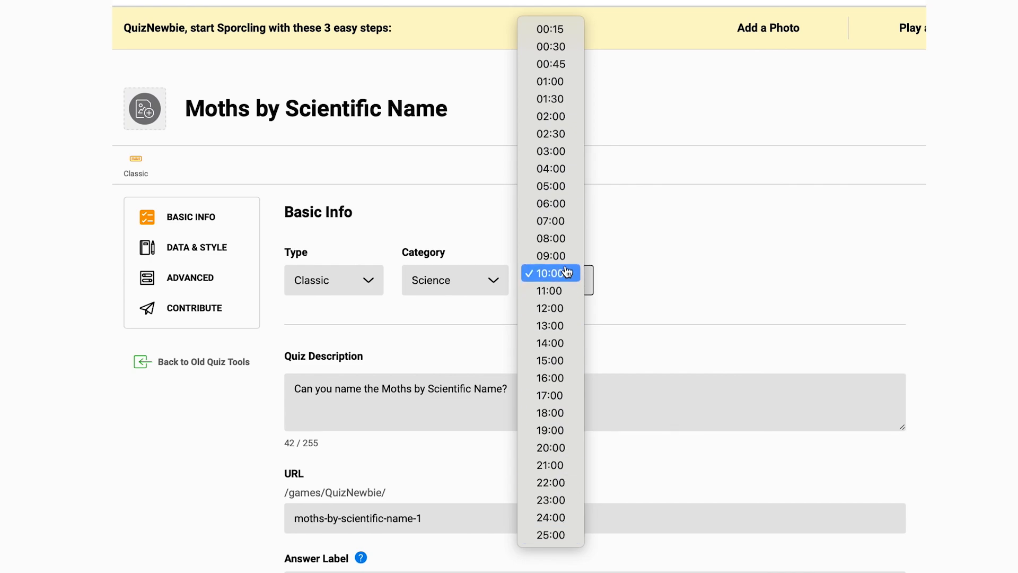
click(555, 189)
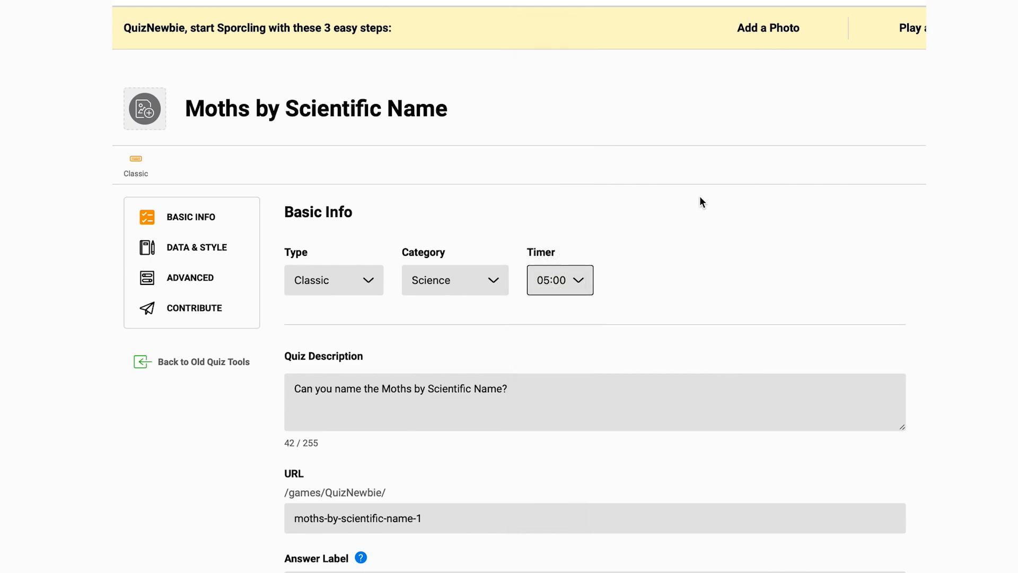
scroll(689, 202, down, 2)
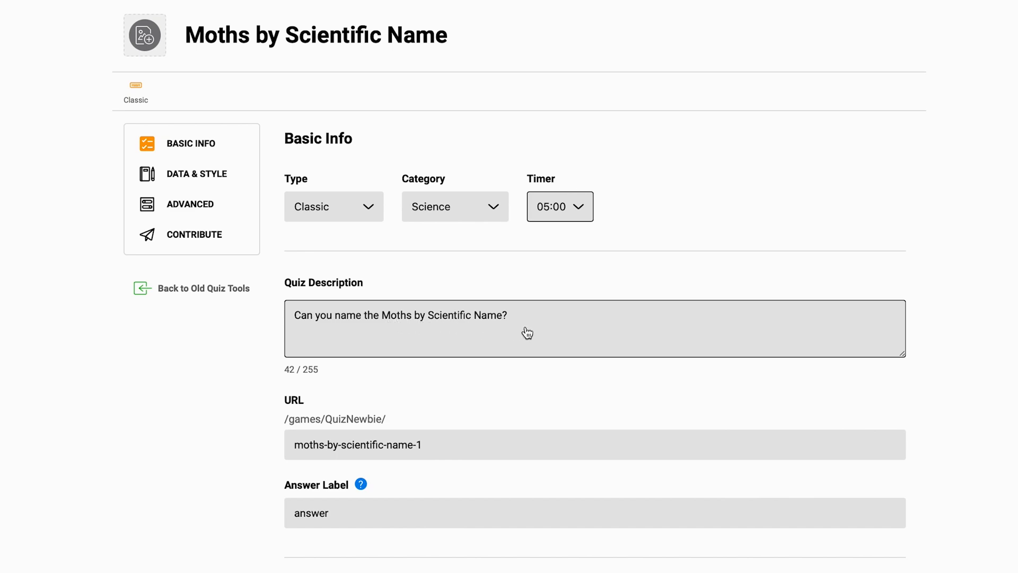
click(390, 318)
key(BackSpace)
text(m)
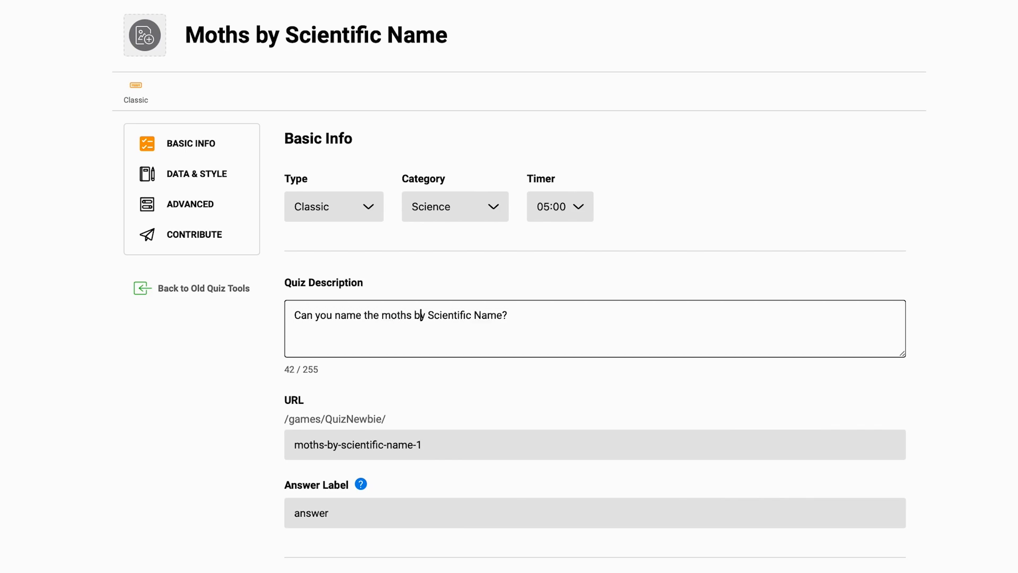
key(BackSpace)
text(their s)
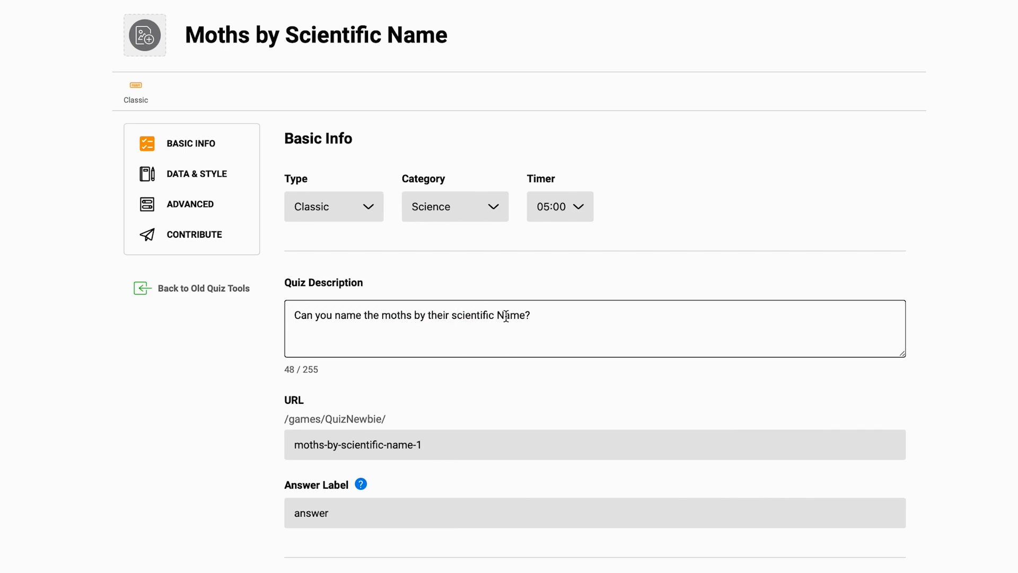
click(505, 316)
key(BackSpace)
text(n)
click(918, 307)
- Replace the ending of the quiz URL with "mother-of-all-insects"
scroll(901, 319, down, 3)
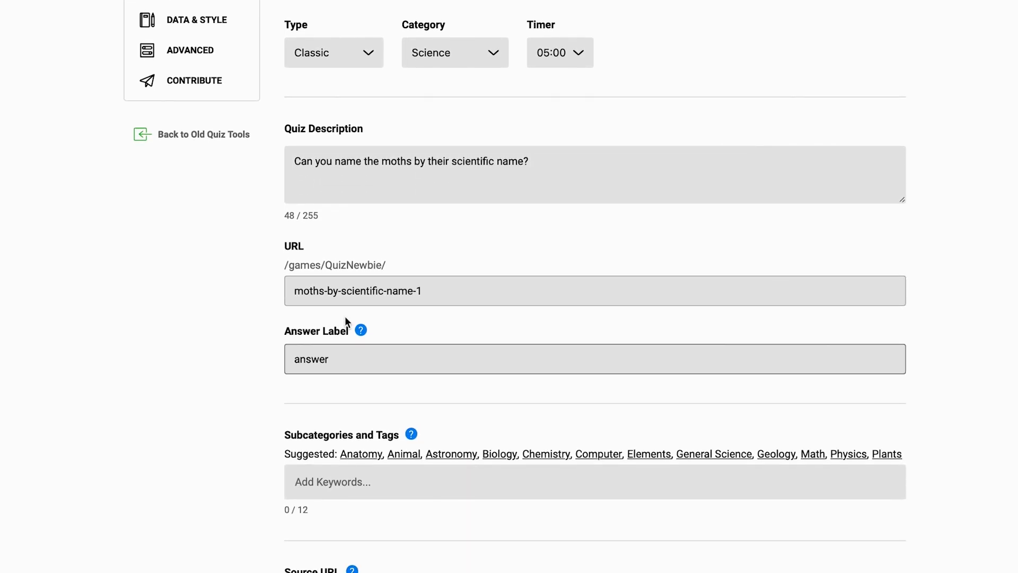
triple_click(345, 290)
text(mother-)
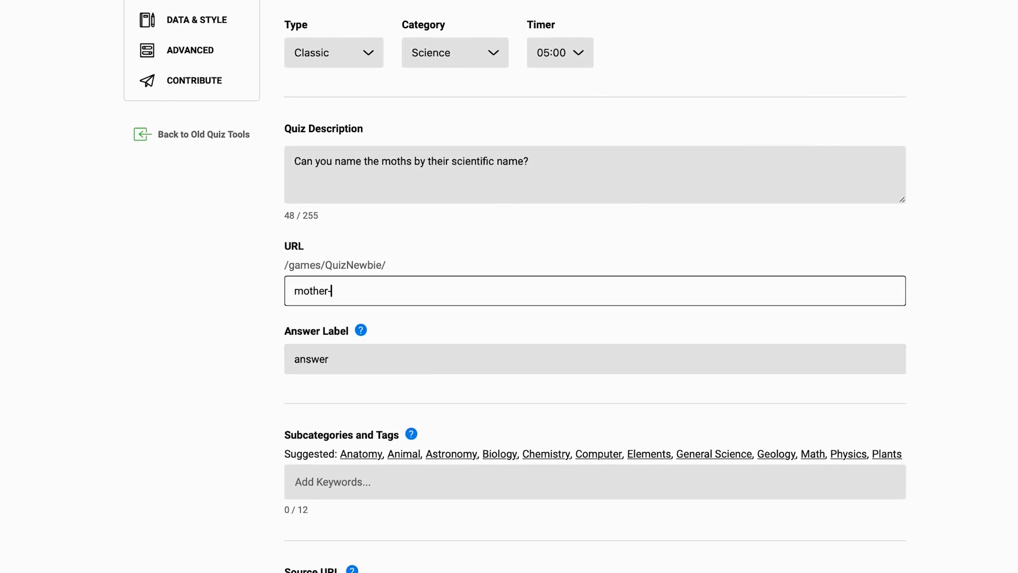
text(of-all-insects)
key(Tab)
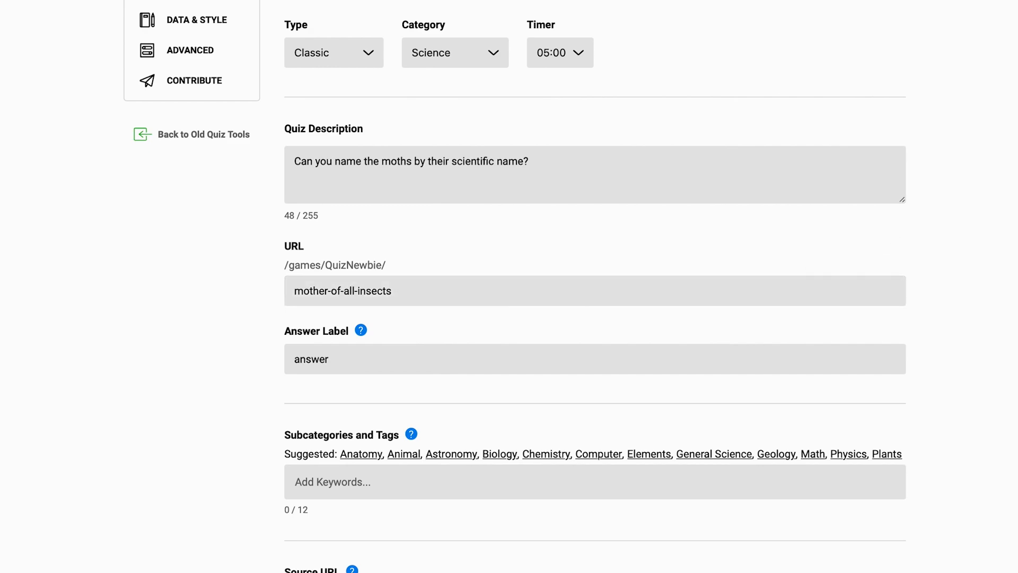
- Change the quiz's answer label to "moth"
scroll(594, 318, down, 1)
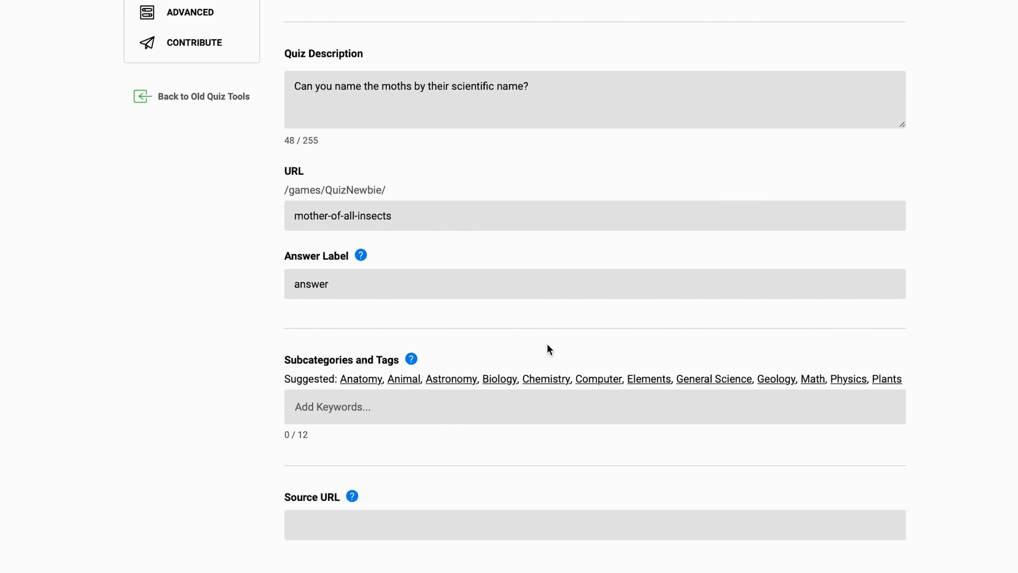
click(392, 288)
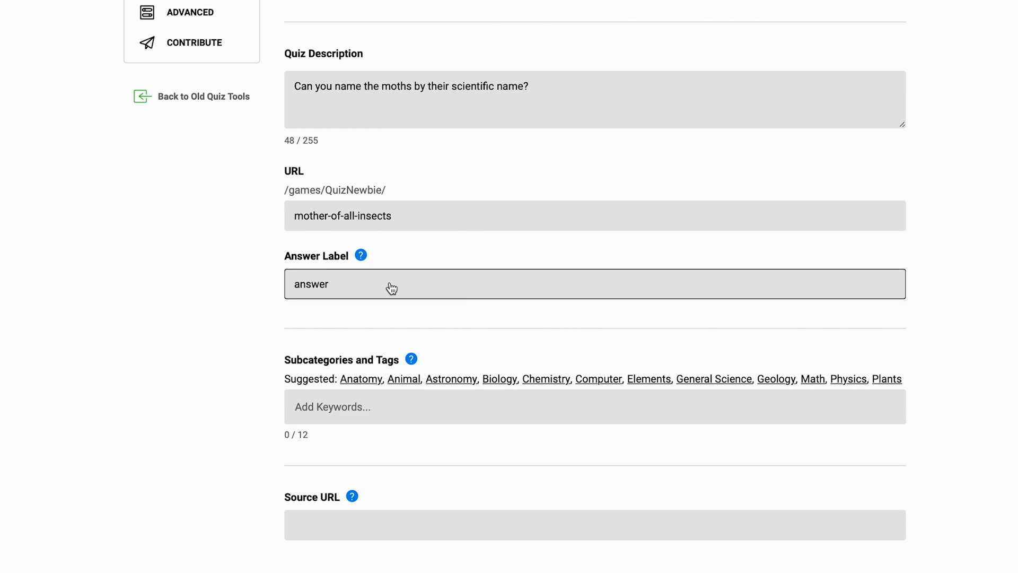
click(392, 288)
key(ctrl+a)
text(m)
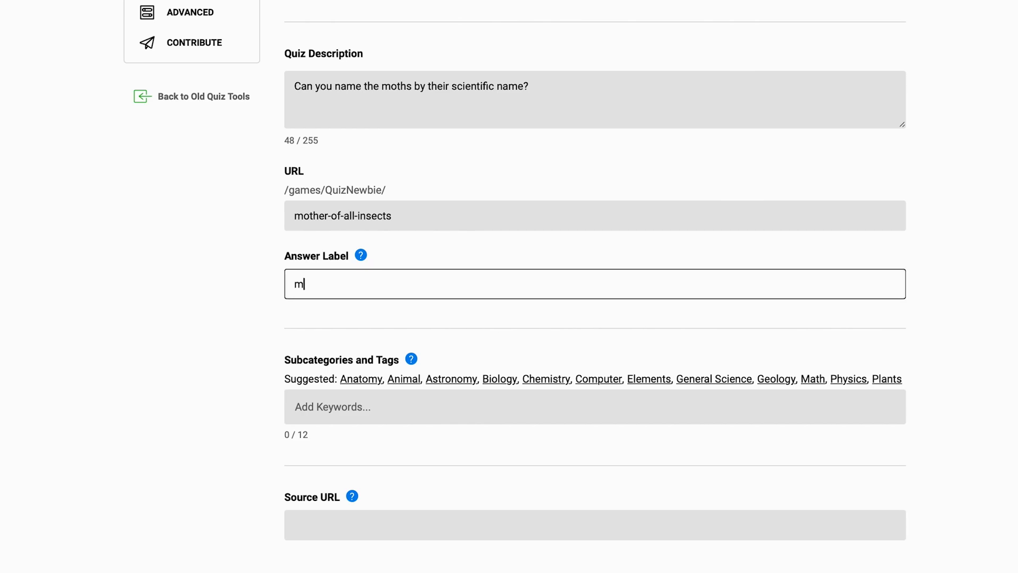
text(oth)
- Tag the quiz with the Animal and Latin subcategories and the "insect" tag
scroll(594, 318, down, 2)
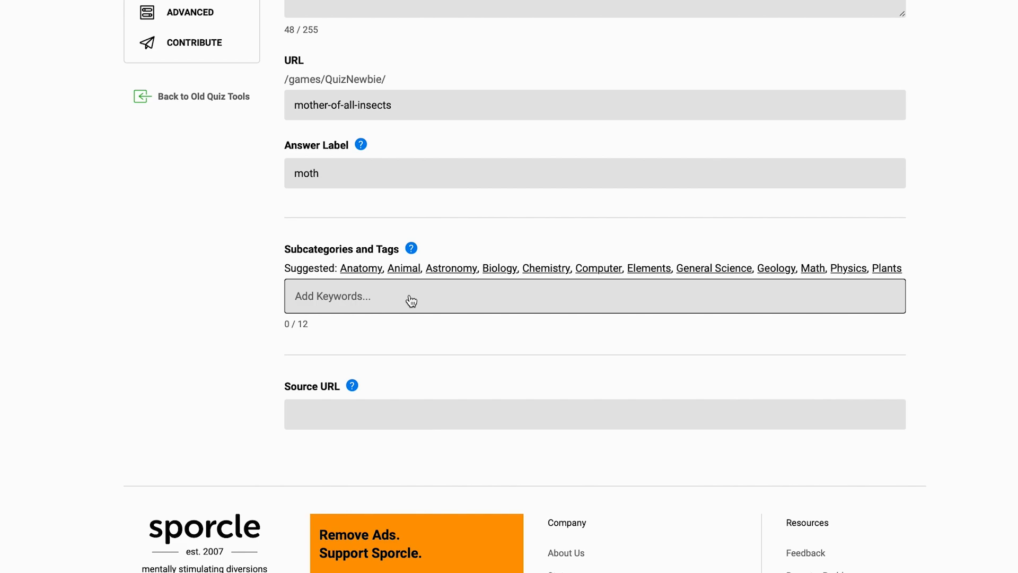
click(408, 268)
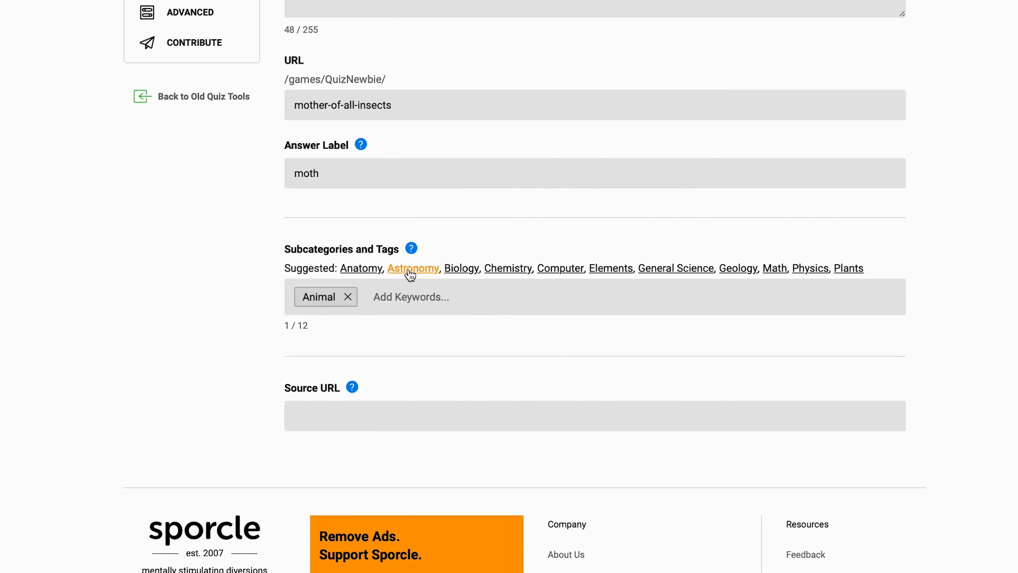
click(415, 295)
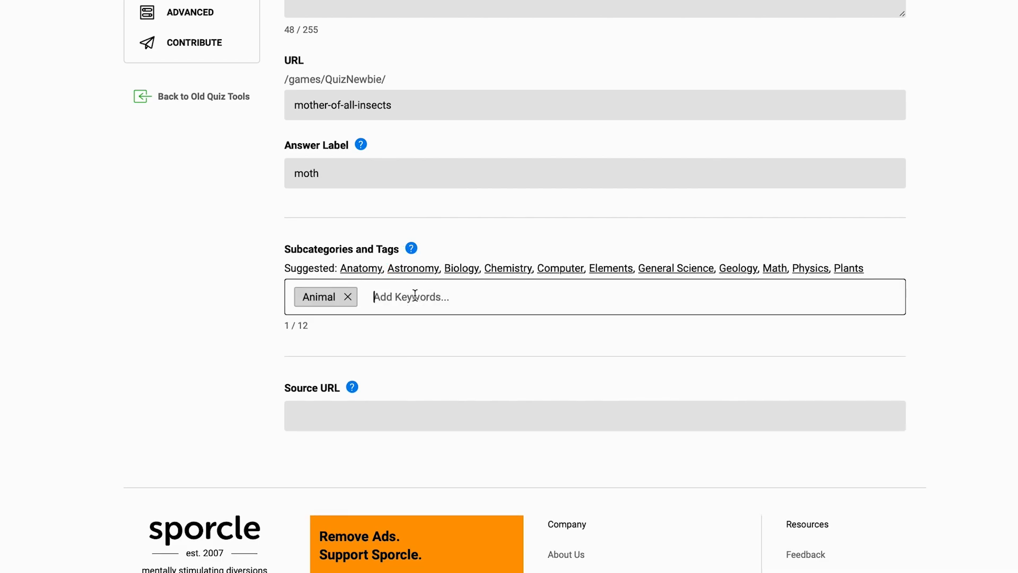
text(latin)
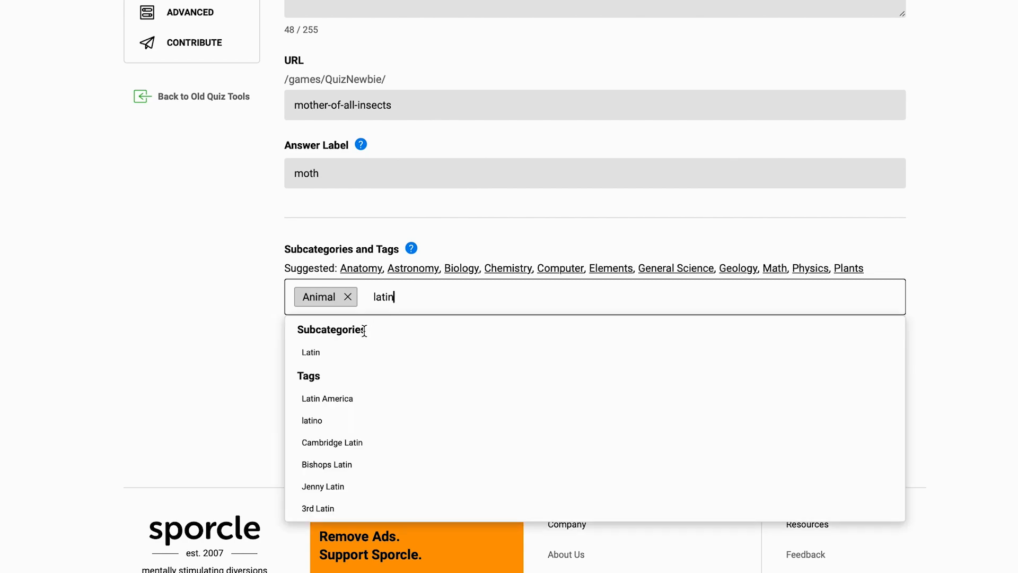
click(351, 351)
scroll(492, 300, down, 1)
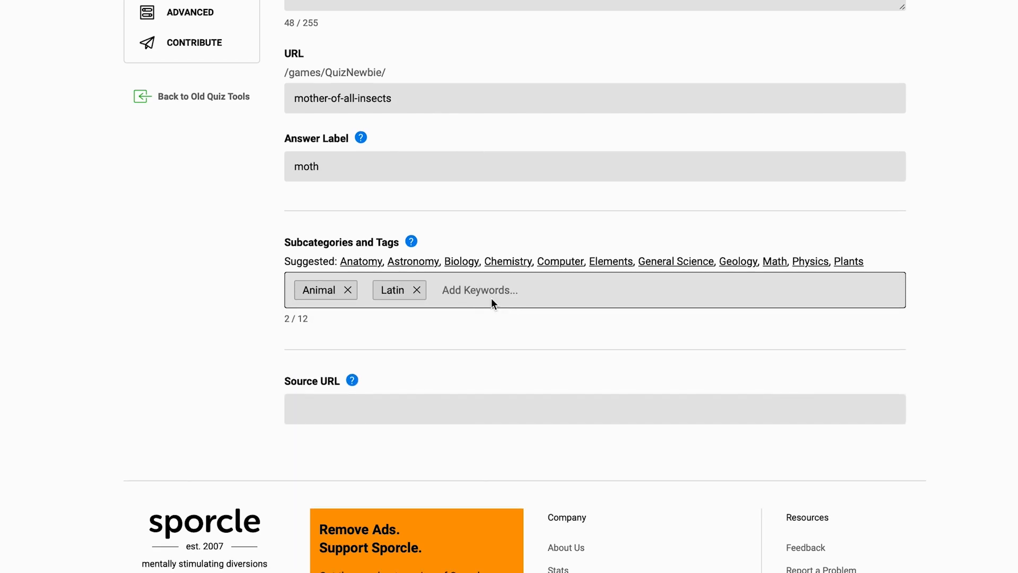
click(499, 295)
text(insect)
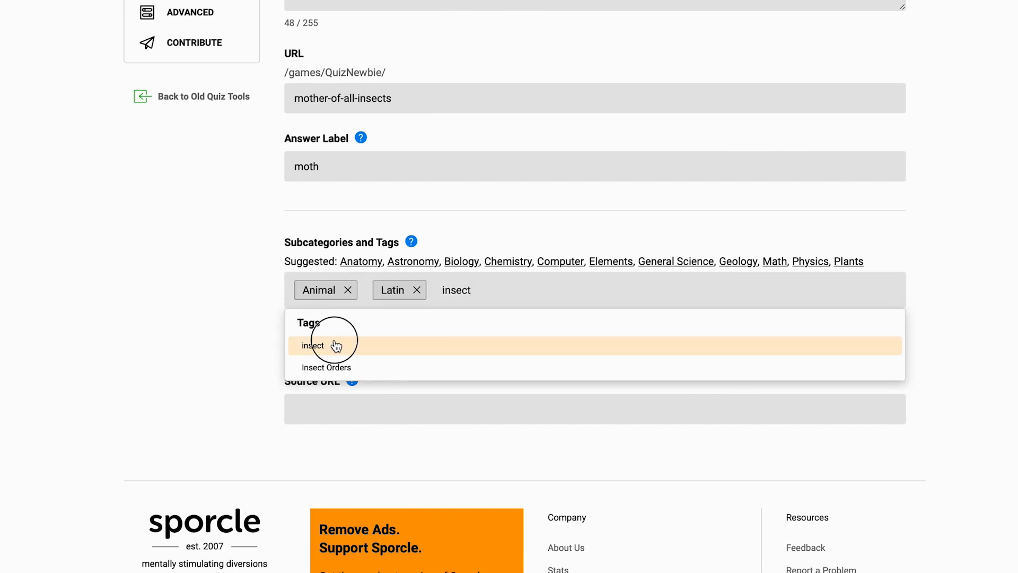
click(336, 346)
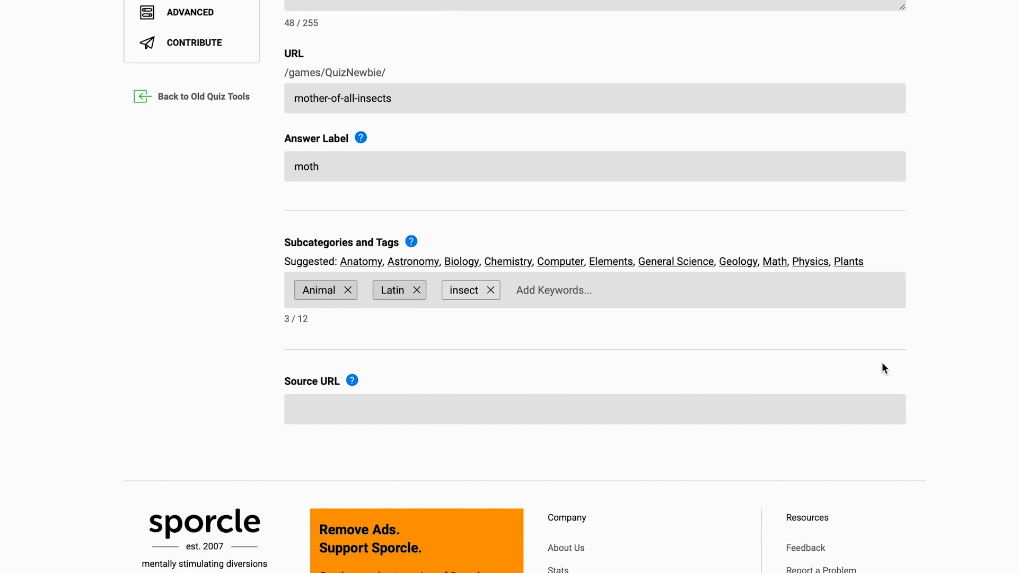
- Copy the address of the Butterfly Conservation A-Z of moths page into the quiz's Source URL
click(758, 32)
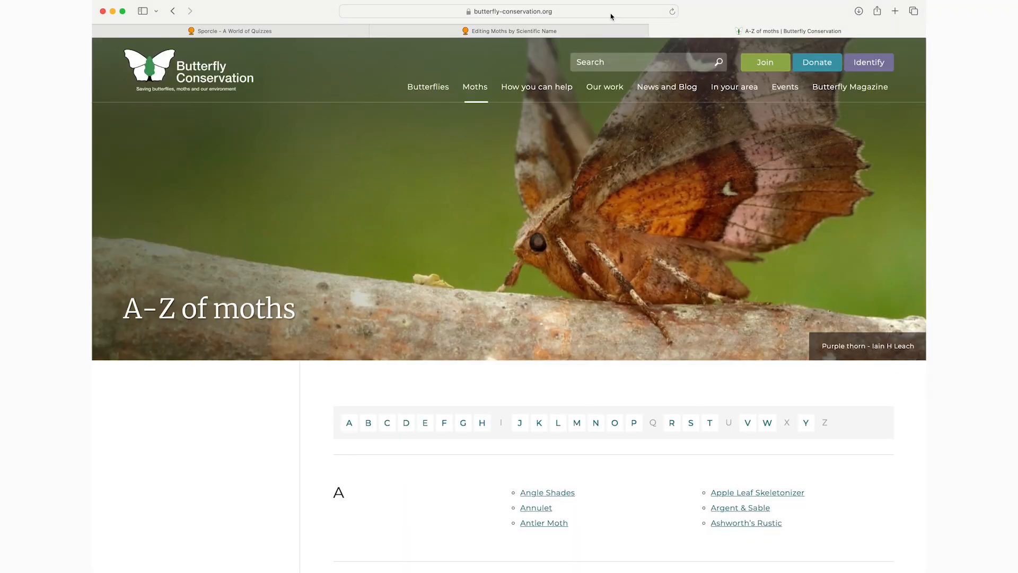
click(563, 10)
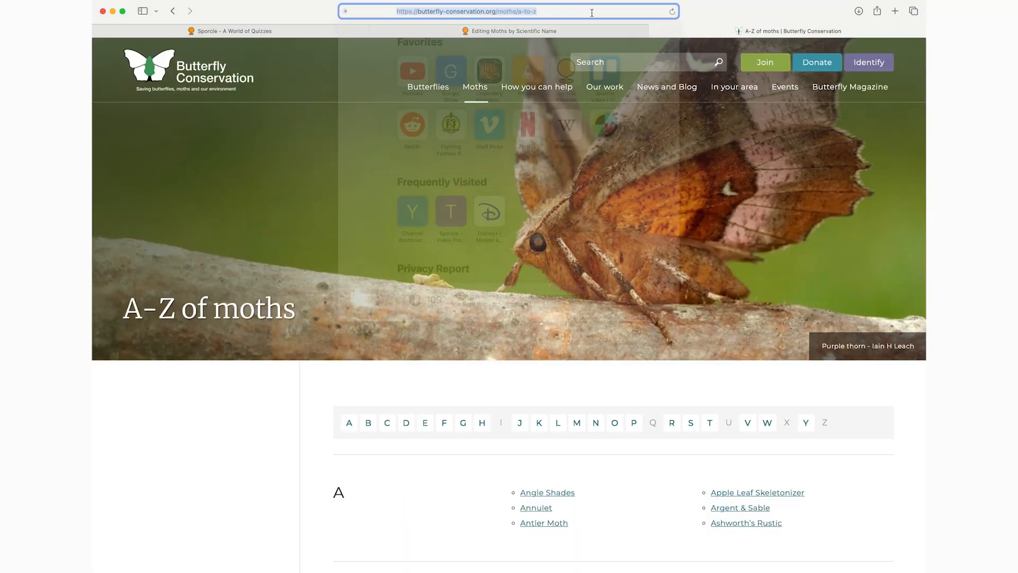
key(super+c)
click(514, 31)
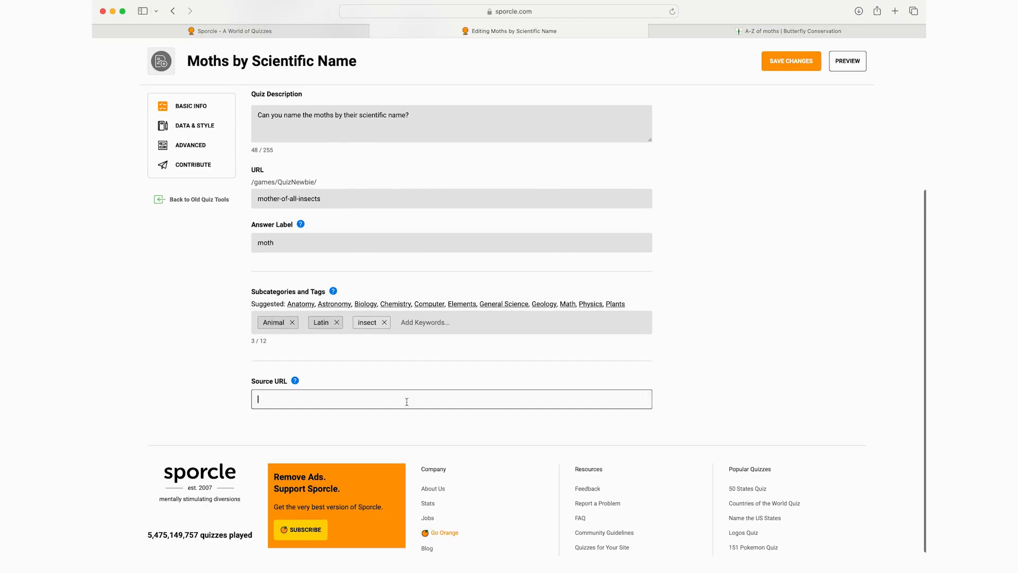
key(super+v)
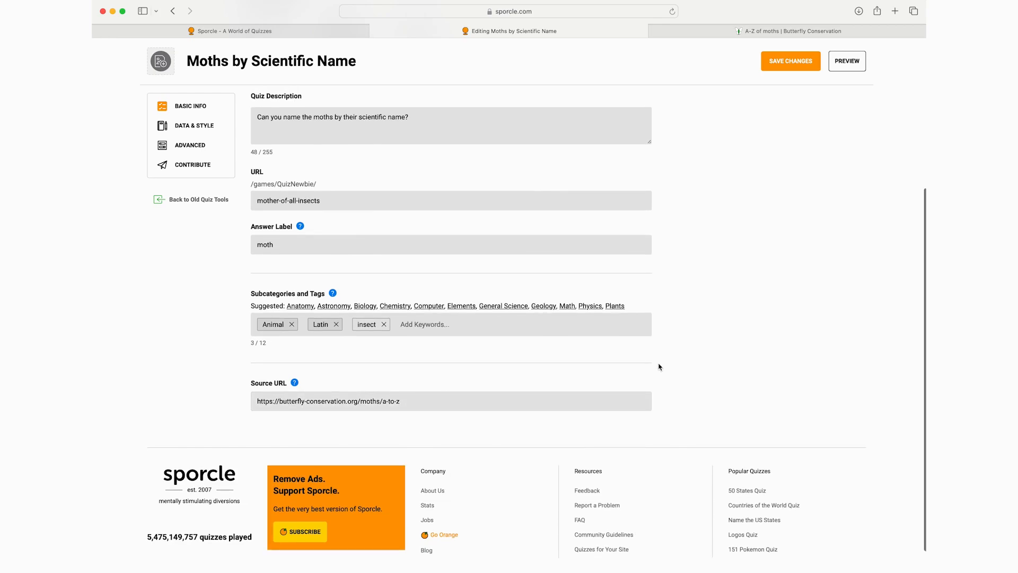
- Save the quiz's basic info, leaving the title "Moths by Scientific Name" as it is, and dismiss the notice
scroll(722, 286, up, 5)
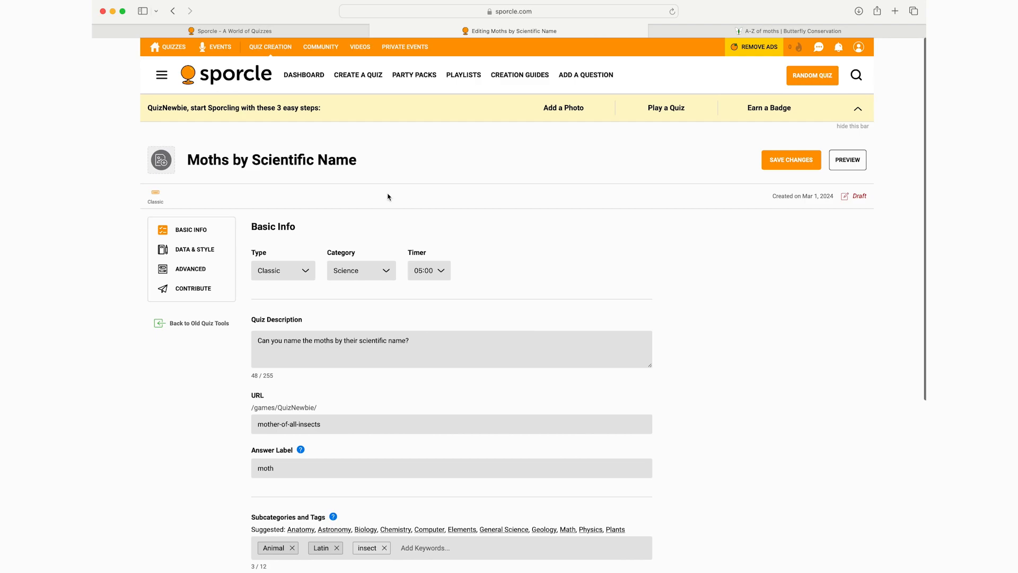
click(317, 170)
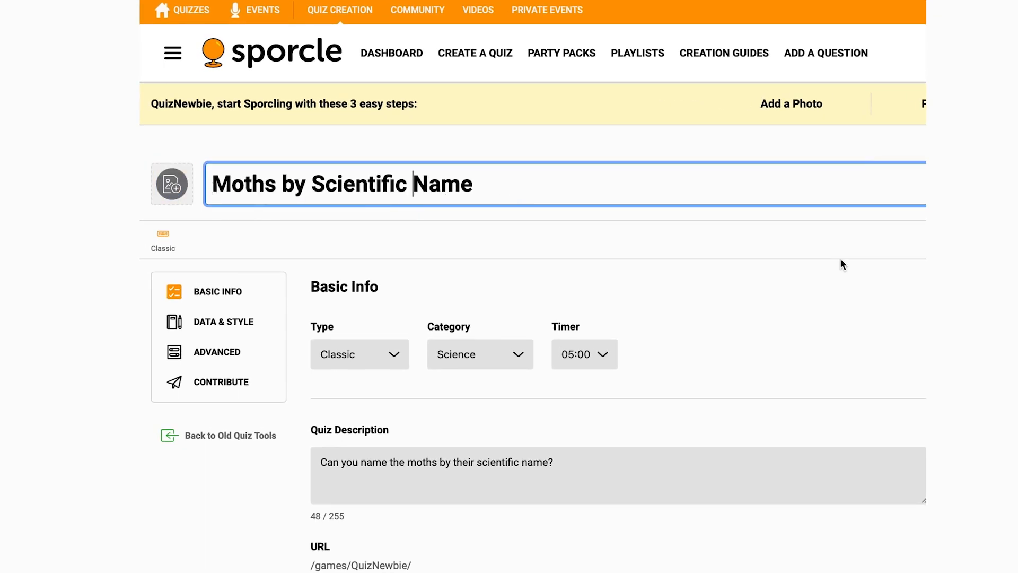
click(867, 317)
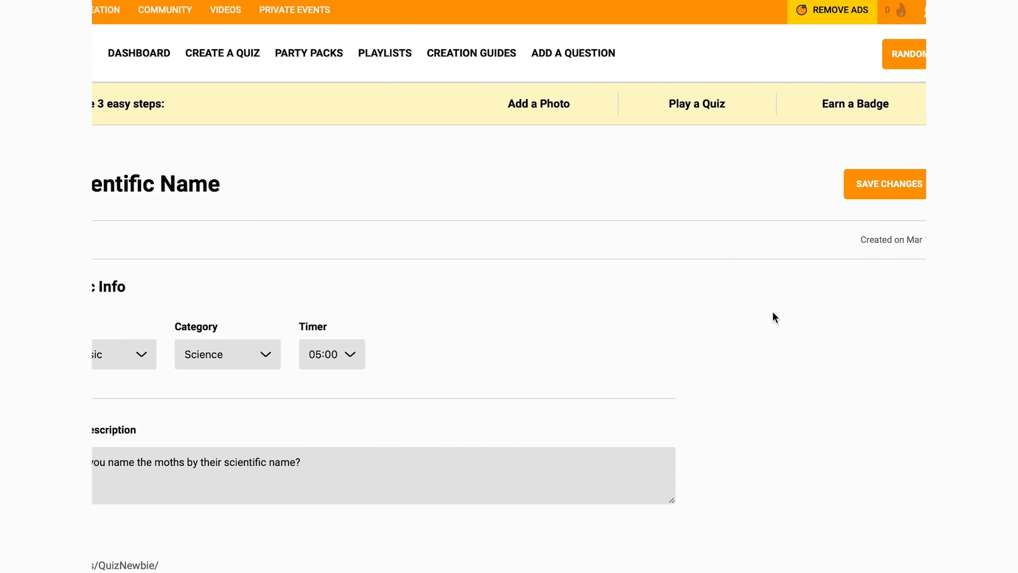
click(728, 184)
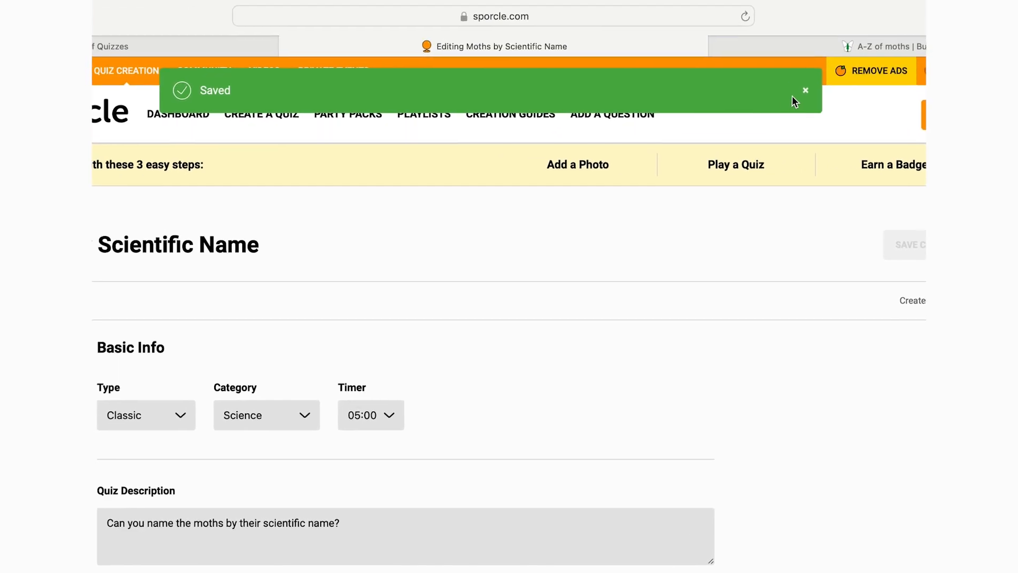
click(610, 29)
- In the quiz's data table, set the hint heading to "Scientific Names" and the answer heading to "Moths"
scroll(589, 340, down, 2)
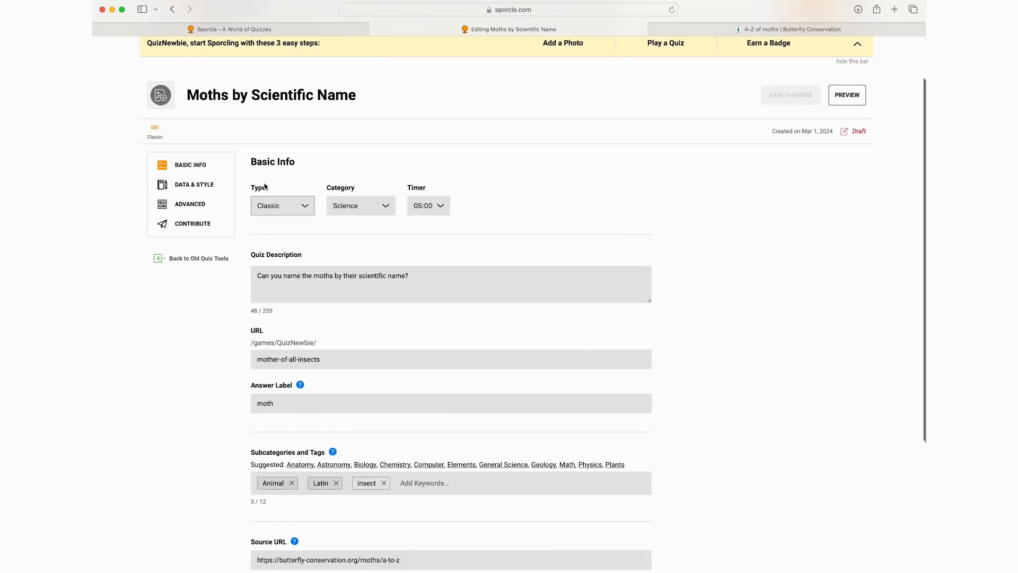
click(32, 281)
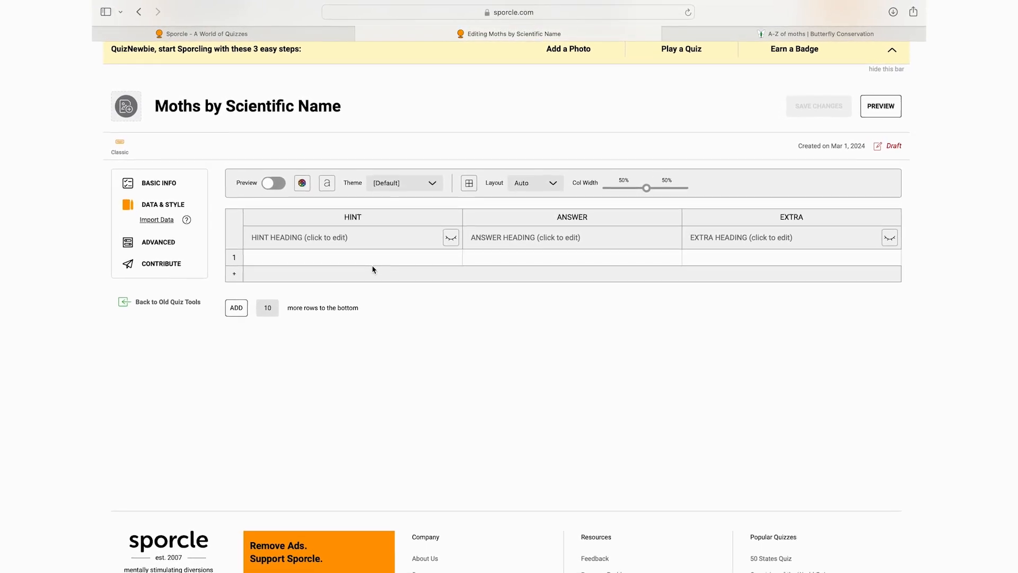
scroll(366, 228, down, 1)
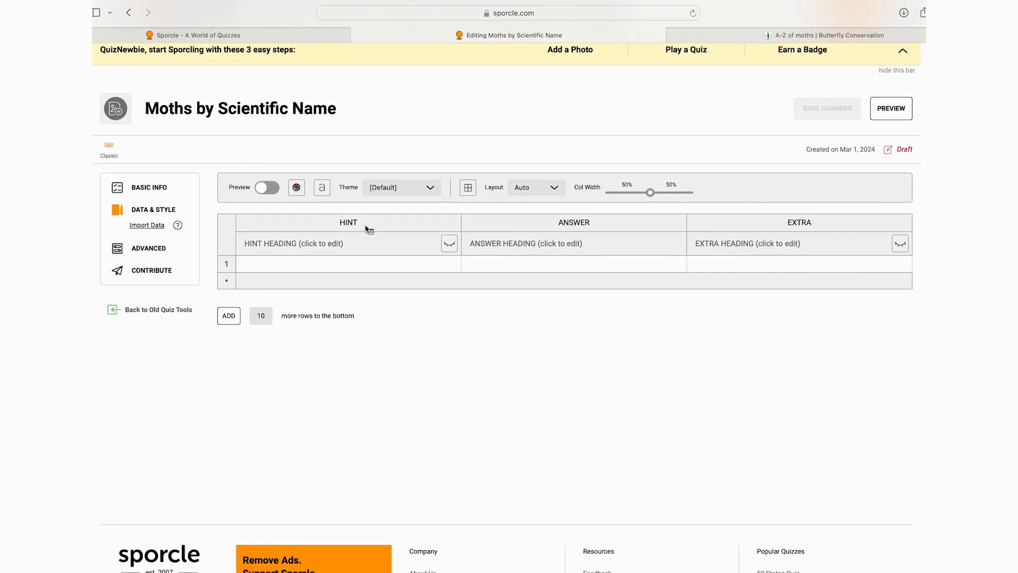
click(352, 248)
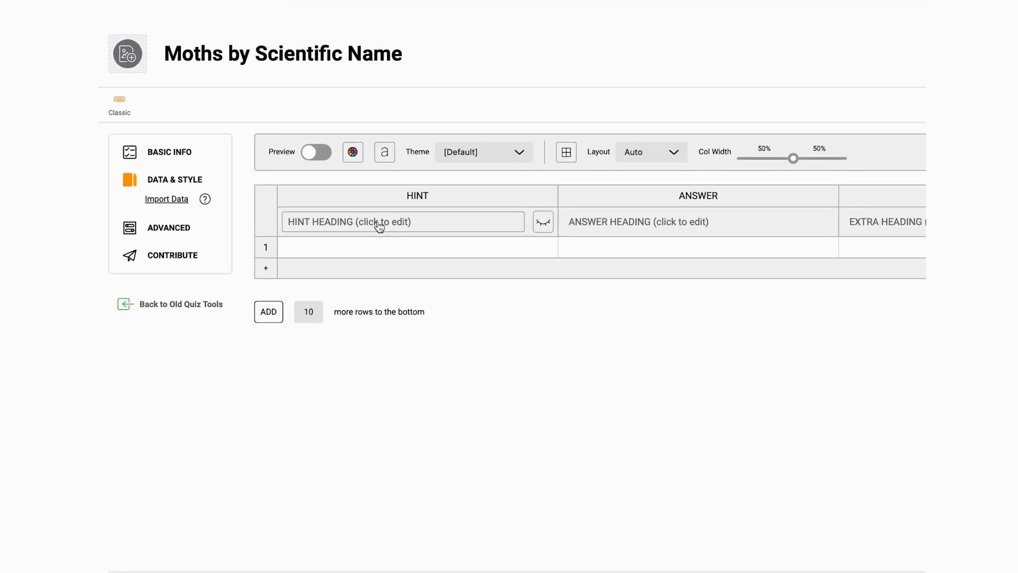
text(Scientific Names)
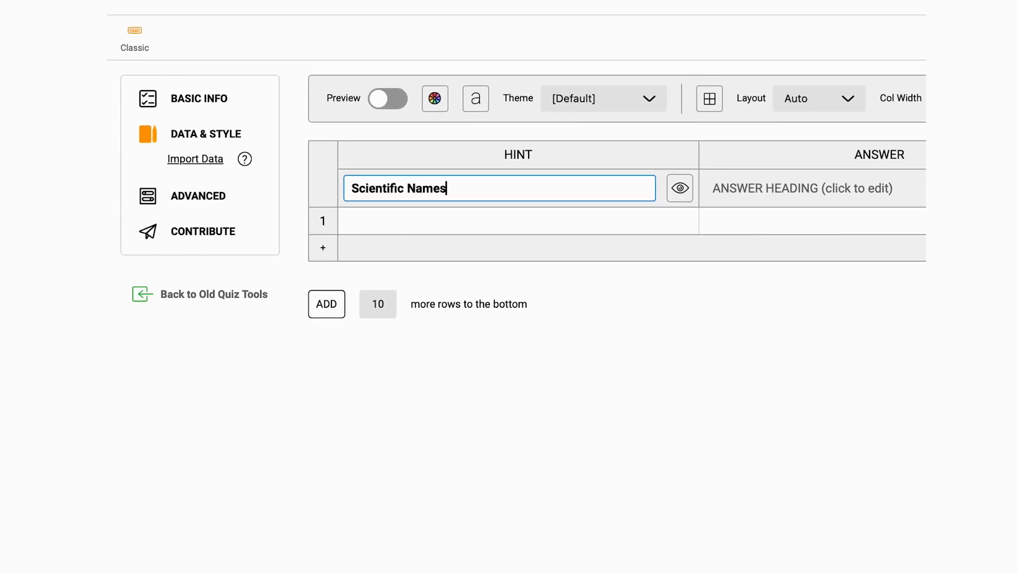
scroll(639, 186, right, 5)
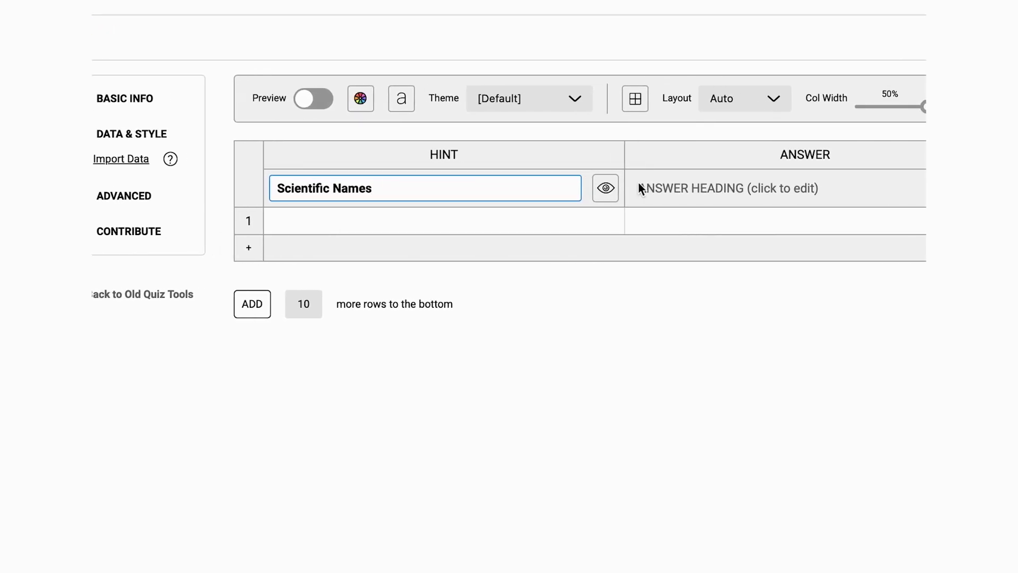
click(552, 182)
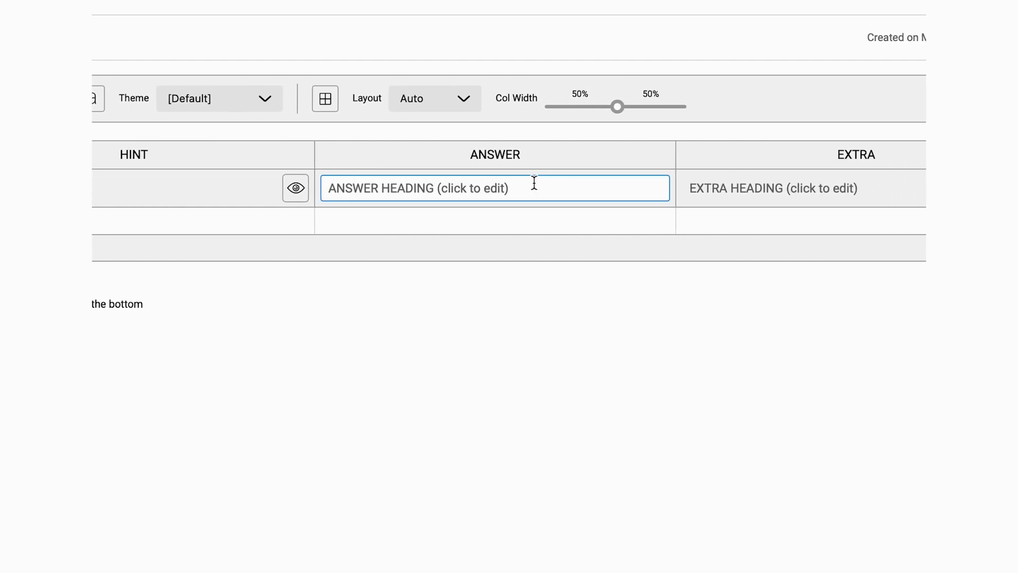
text(Moths)
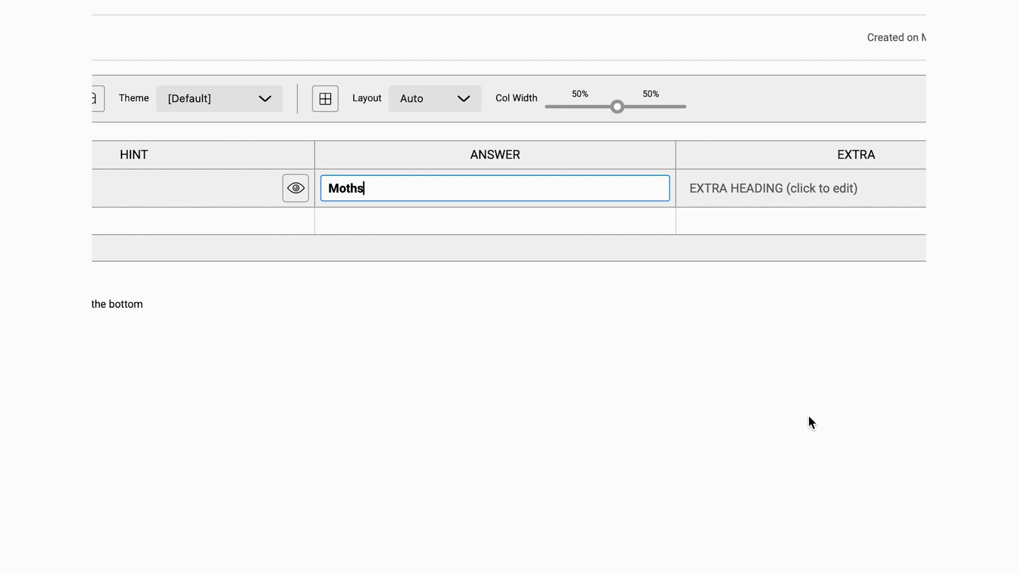
click(809, 417)
- Try showing the Extra column with the heading "fun moth facts", and turn its visibility back off
click(658, 194)
click(828, 192)
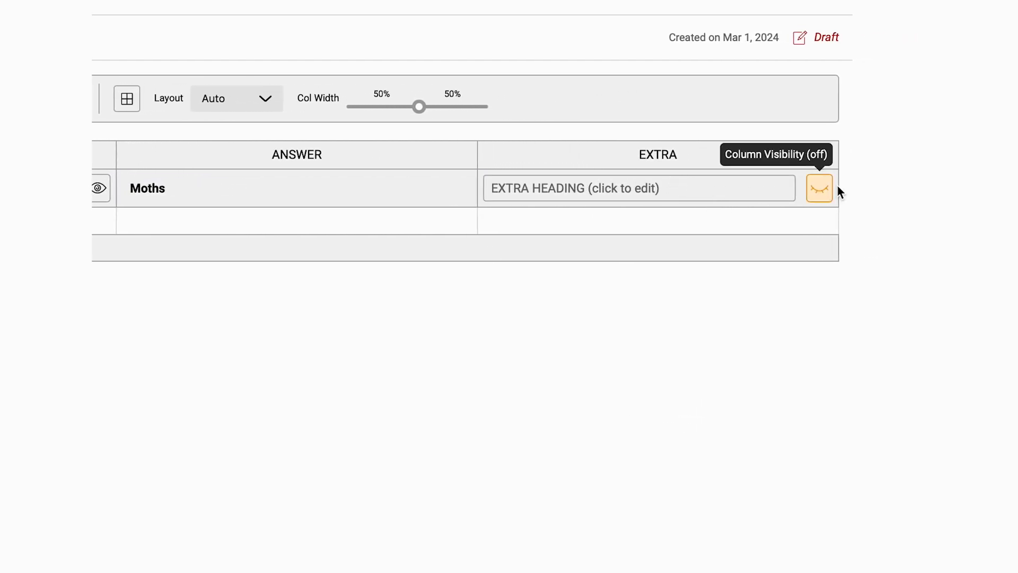
click(822, 196)
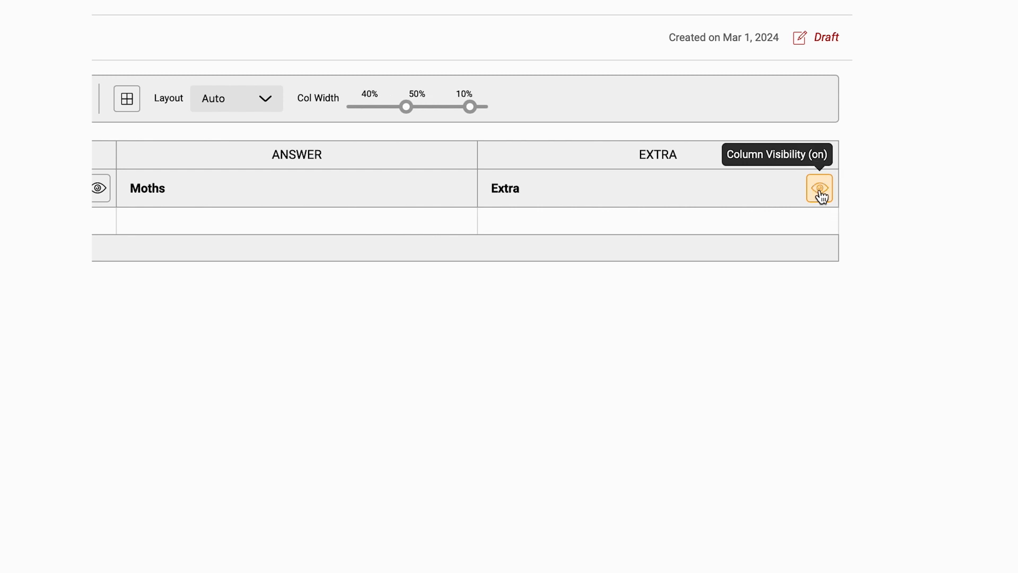
click(627, 186)
double_click(628, 187)
text(fun moth facts)
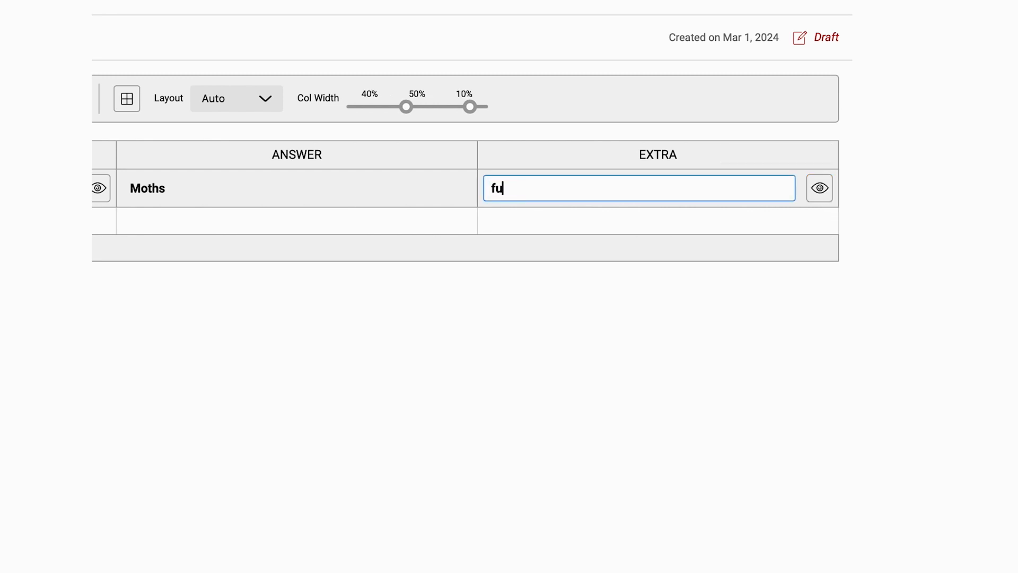
click(819, 190)
- Add 4 more rows to the bottom of the quiz data table
scroll(557, 413, left, 8)
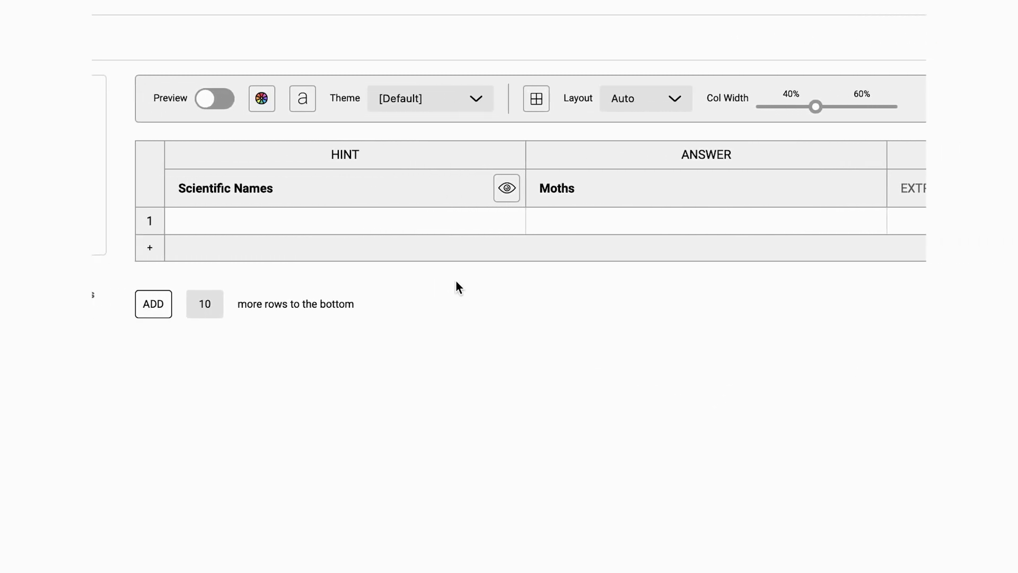
scroll(457, 286, left, 5)
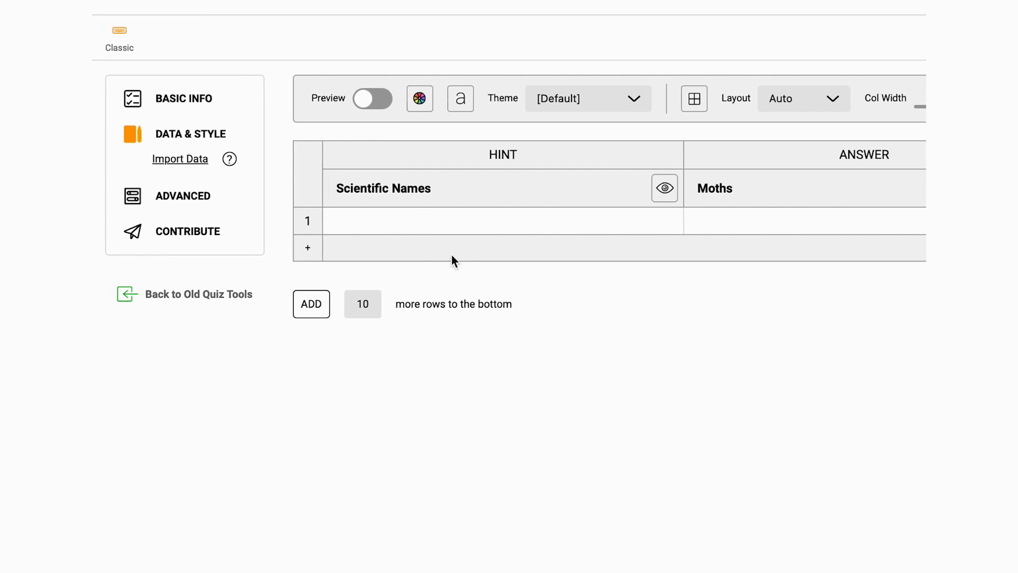
double_click(364, 303)
text(4)
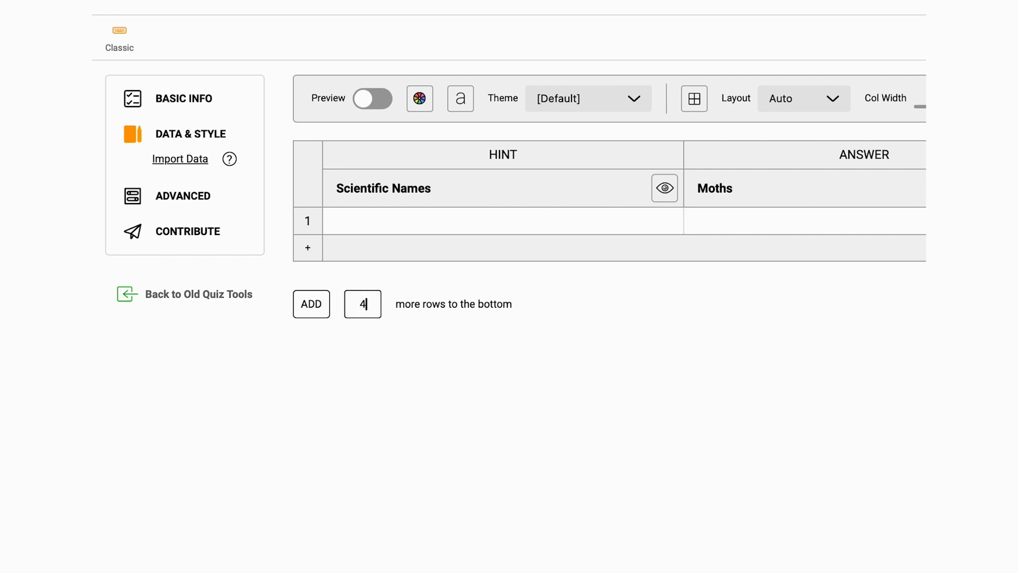
click(315, 308)
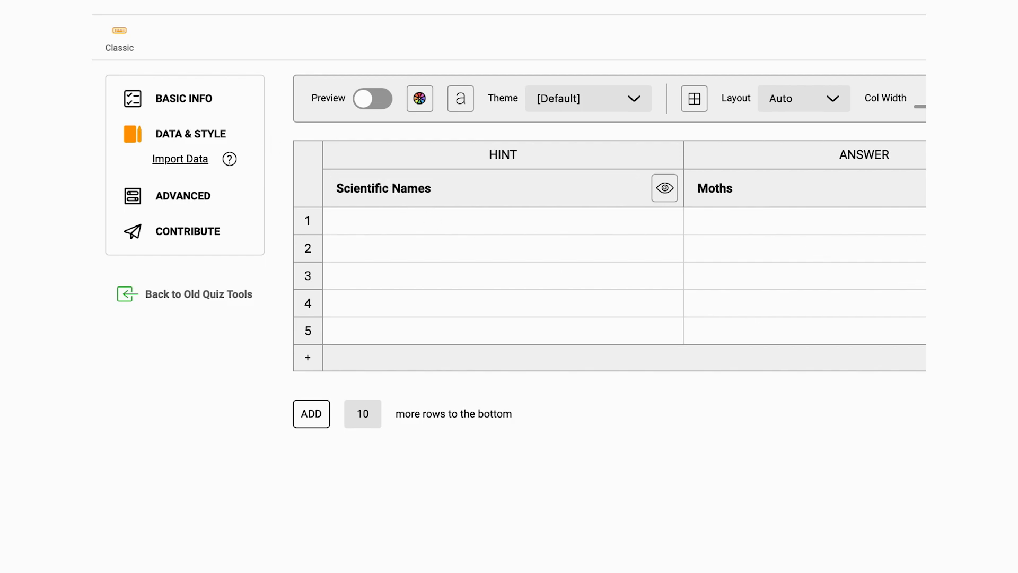
- Fill the five hints with Biston betularia, Saturnia pavonia, Acherontia atropos, Zeuzera pyrina and Utetheisa pulchella
scroll(527, 202, down, 1)
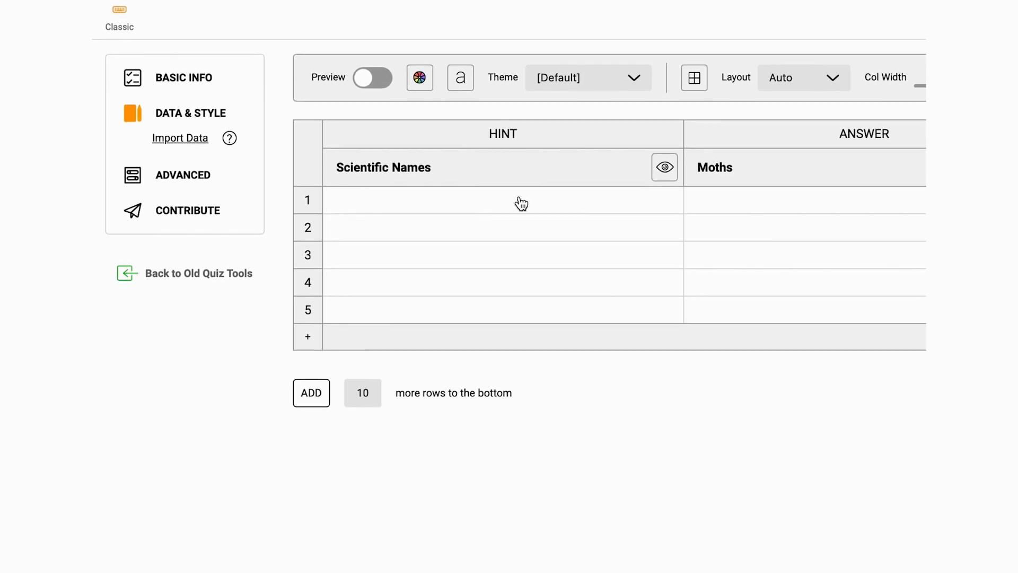
click(512, 178)
text(Biston betularia Saturnia pavonia Acherontia atropos Zeuzera pyrina Utetheisa pulchella)
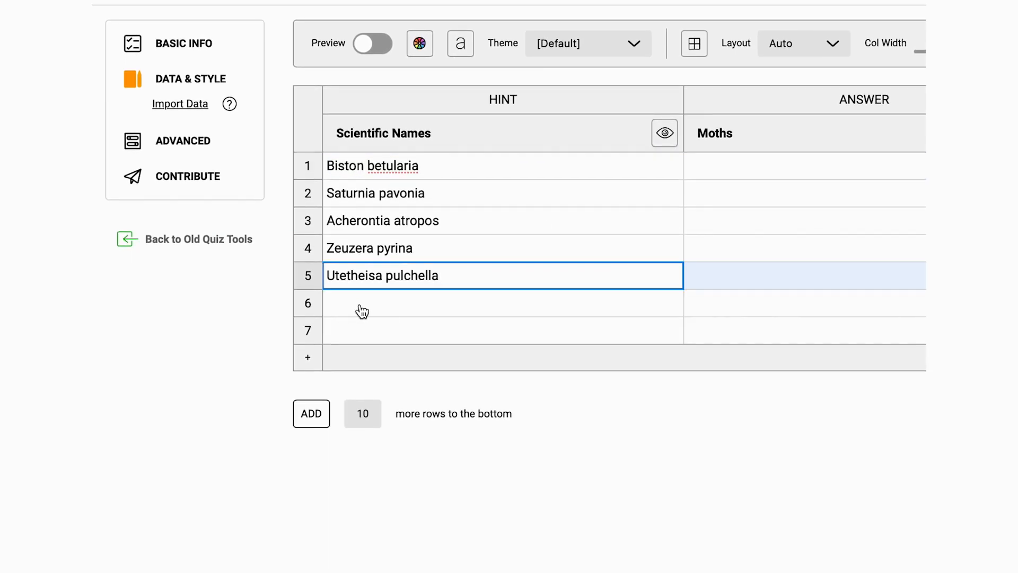
- Delete the two empty rows below Utetheisa pulchella from the data table
click(310, 313)
click(311, 307)
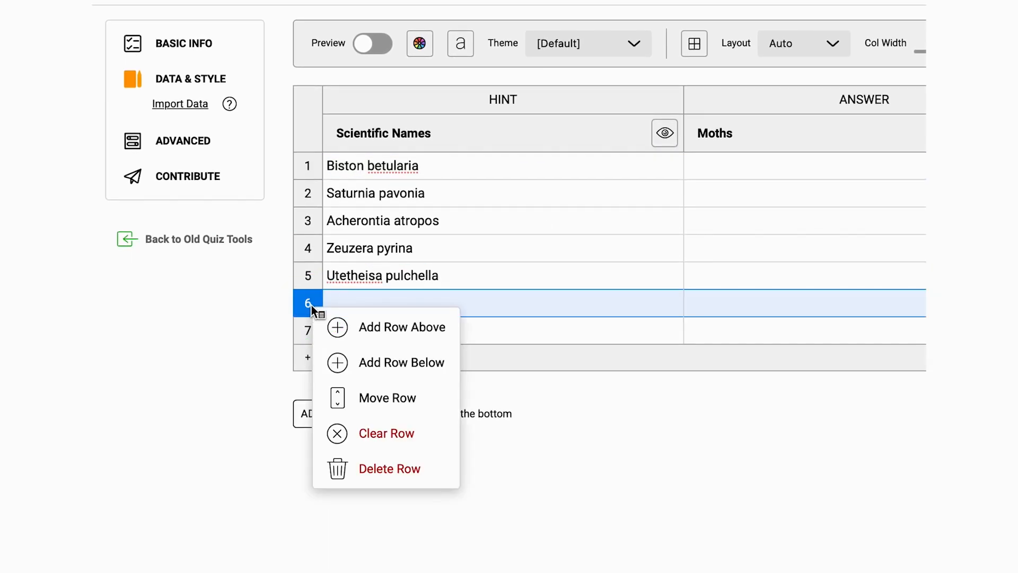
click(399, 469)
click(309, 311)
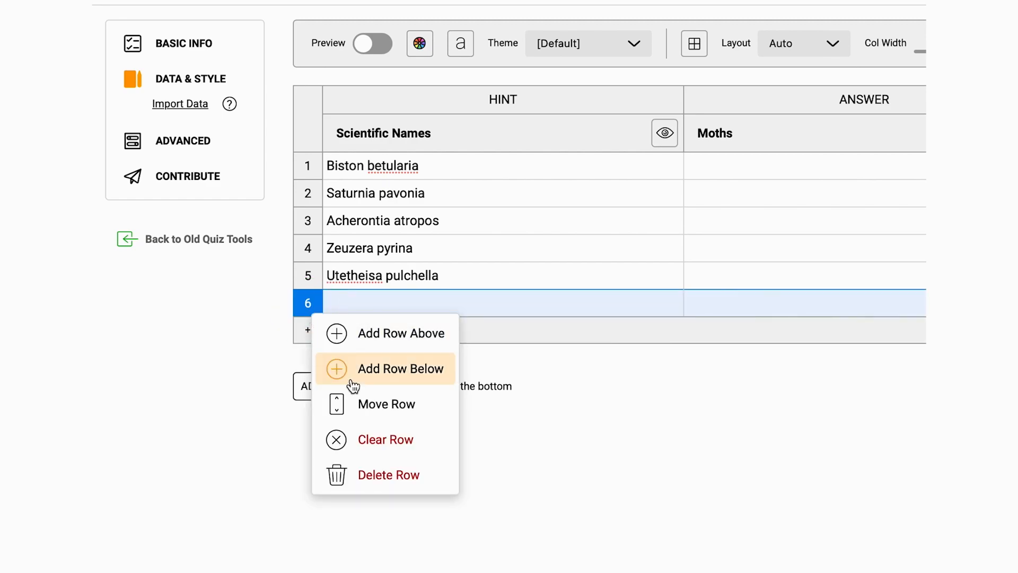
click(399, 485)
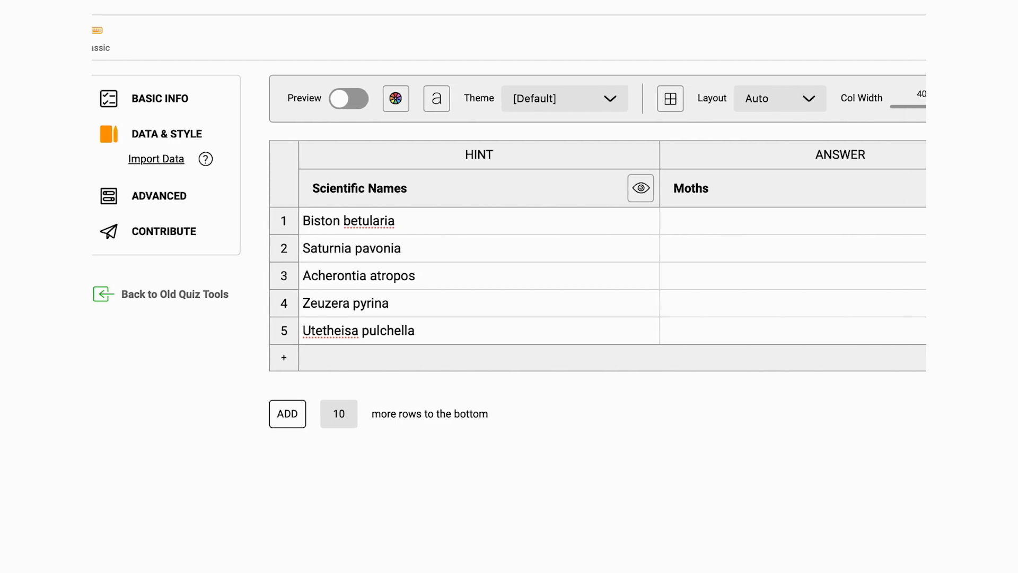
- Fill the Moths answers with Peppered Moth, Emperor Moth, Death's-head Hawk-moth, Leopard Moth and Crimson Speckled, including slash-separated alternates such as "/peppered"
click(624, 219)
key(super+v)
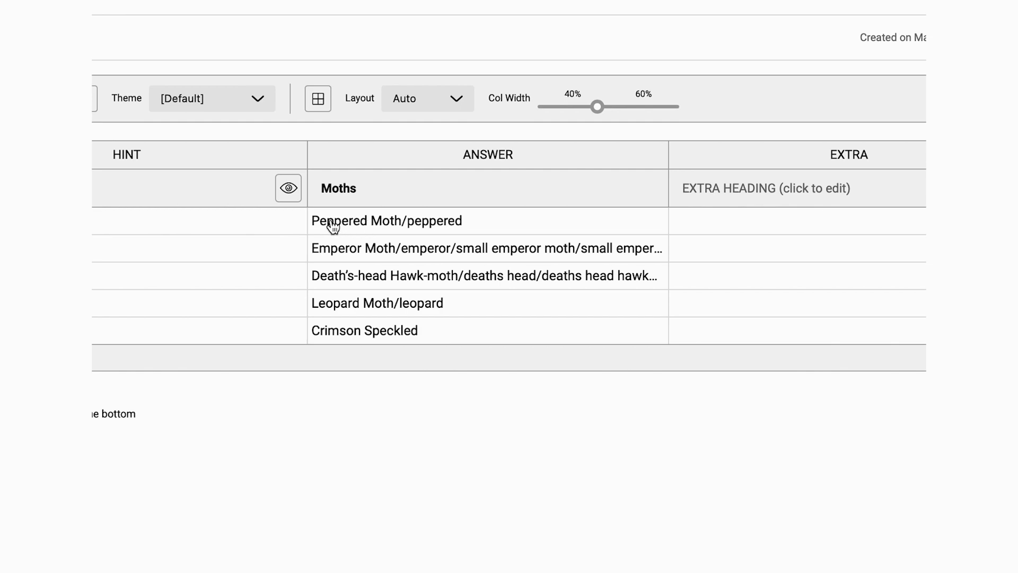
double_click(435, 221)
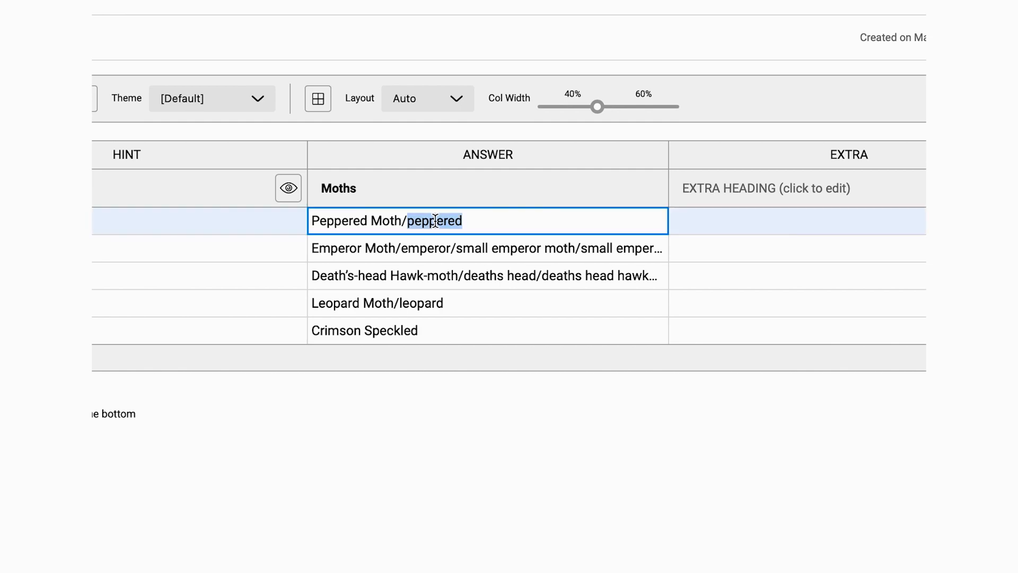
key(BackSpace)
key(BackSpace)
text(/peppered)
- Sort the quiz data table by the Answer column from A to Z
click(515, 157)
click(515, 157)
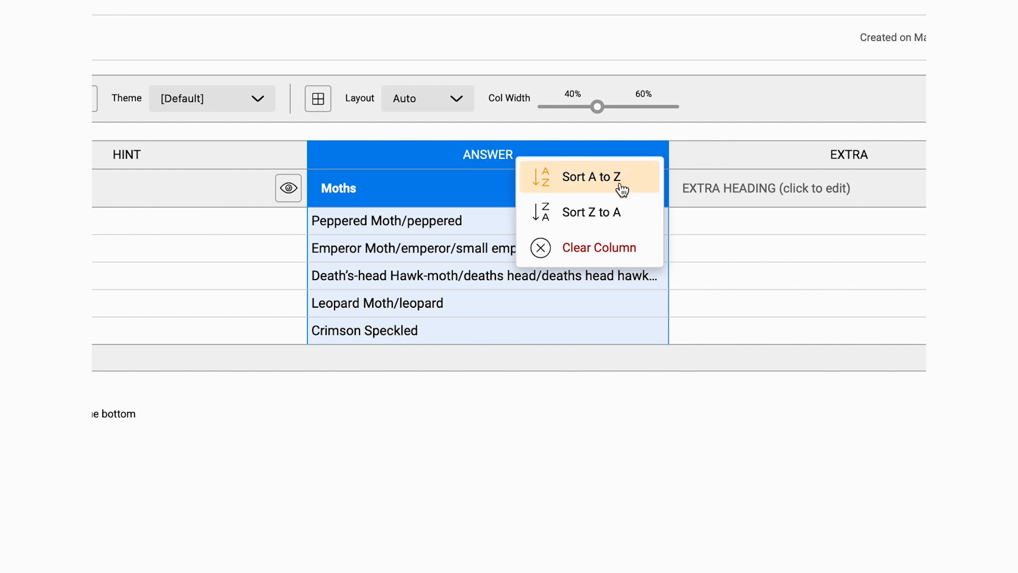
click(574, 183)
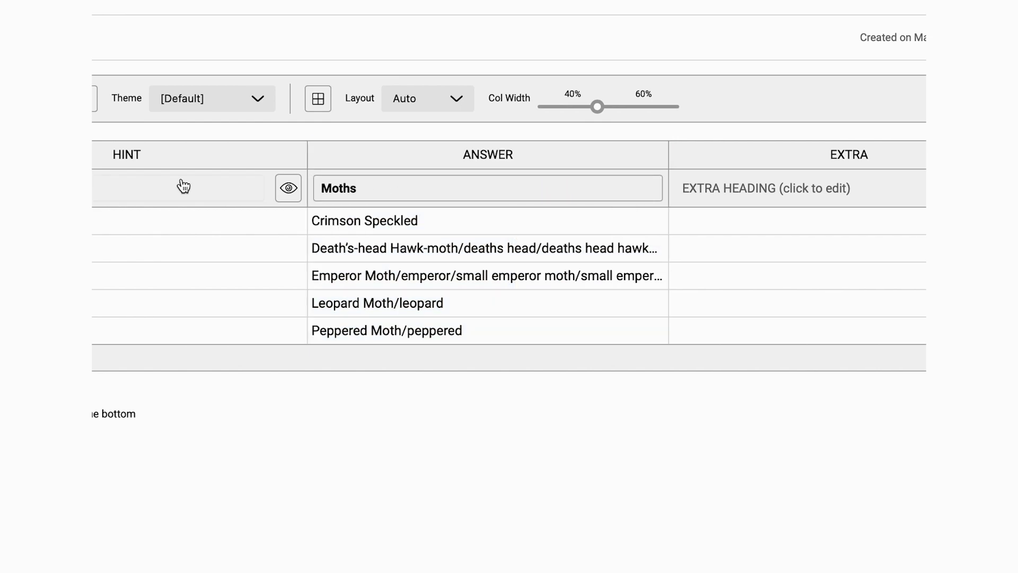
click(121, 155)
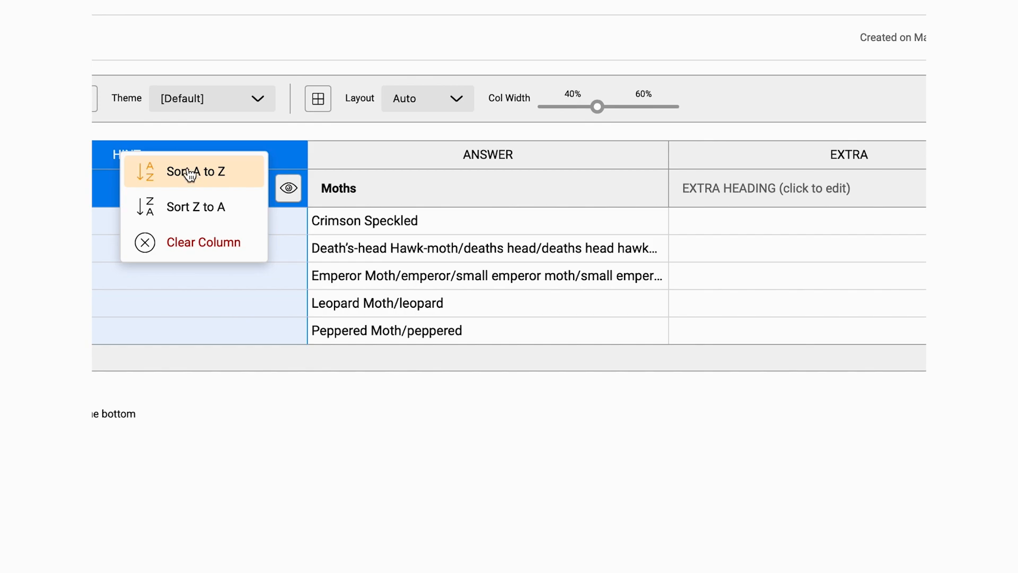
click(500, 417)
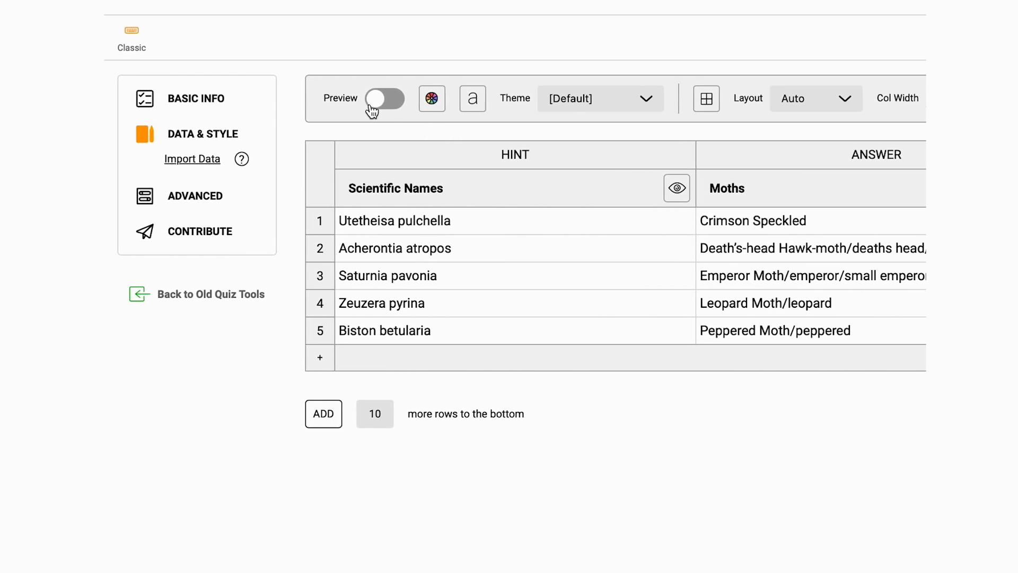
- Turn on the style preview for the data table and apply the Vibrant Twist theme
click(378, 105)
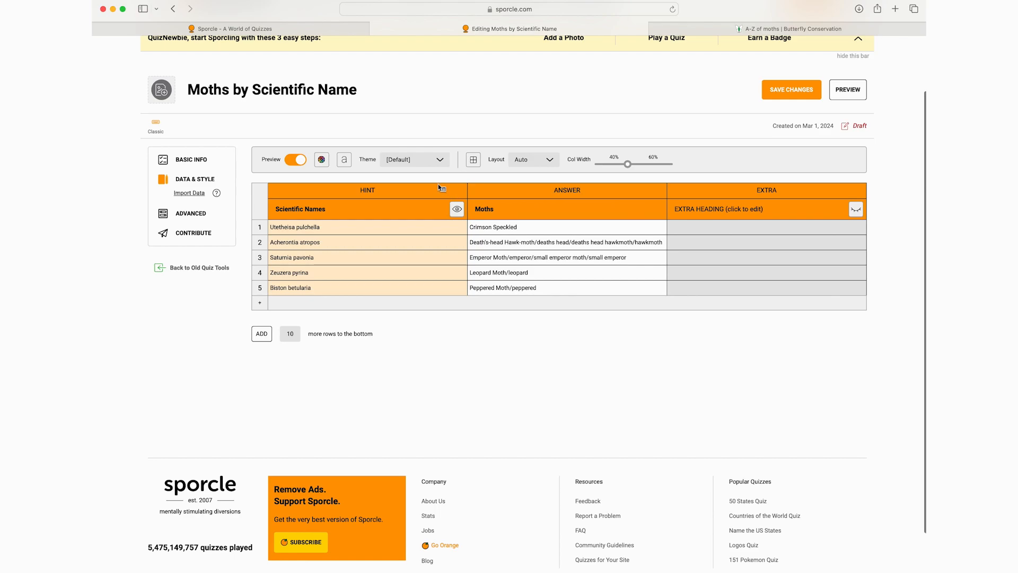
click(417, 163)
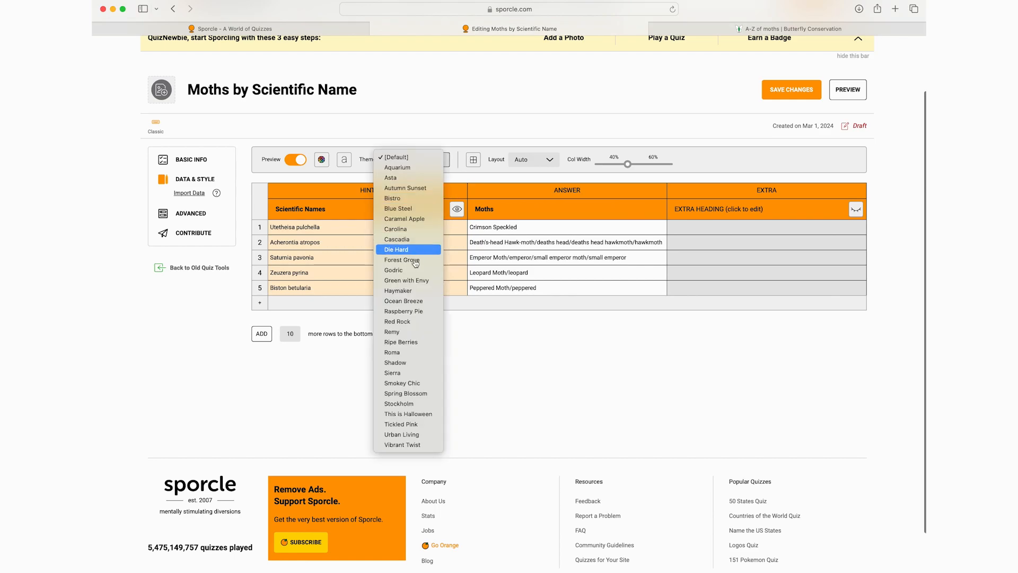
click(406, 445)
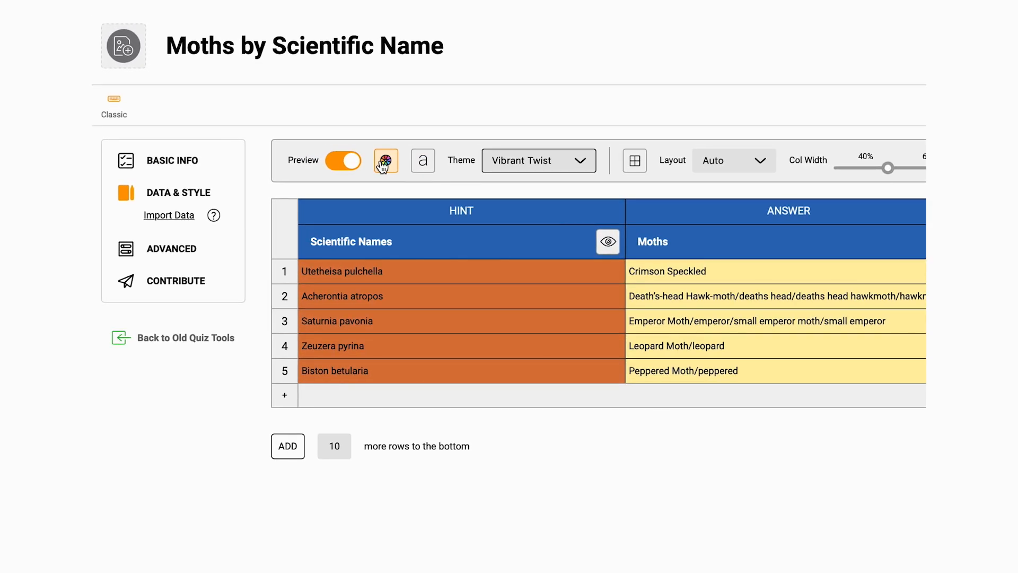
- Examine the theme's color settings, including the palette and hex code of the header background
click(384, 162)
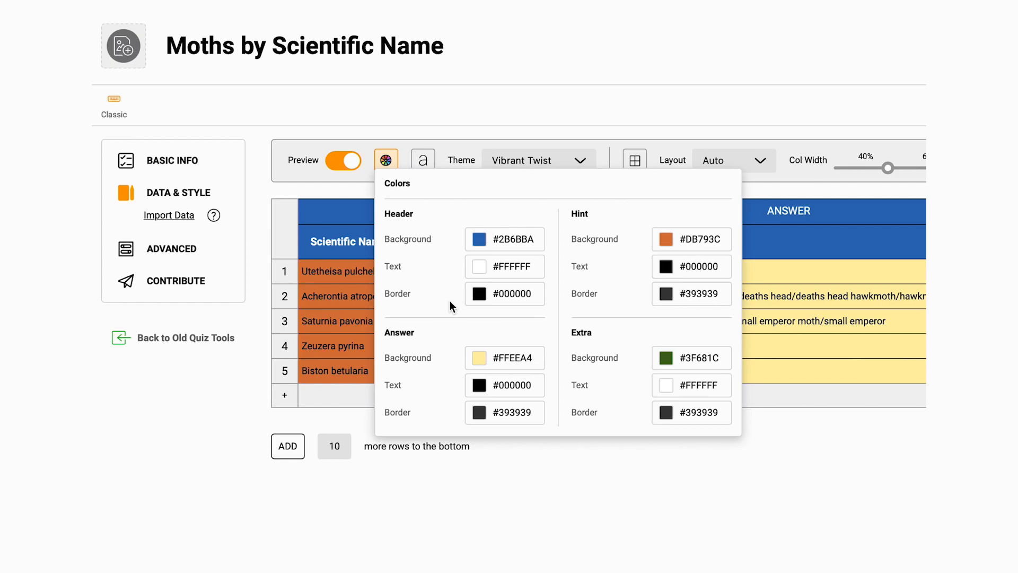
click(479, 243)
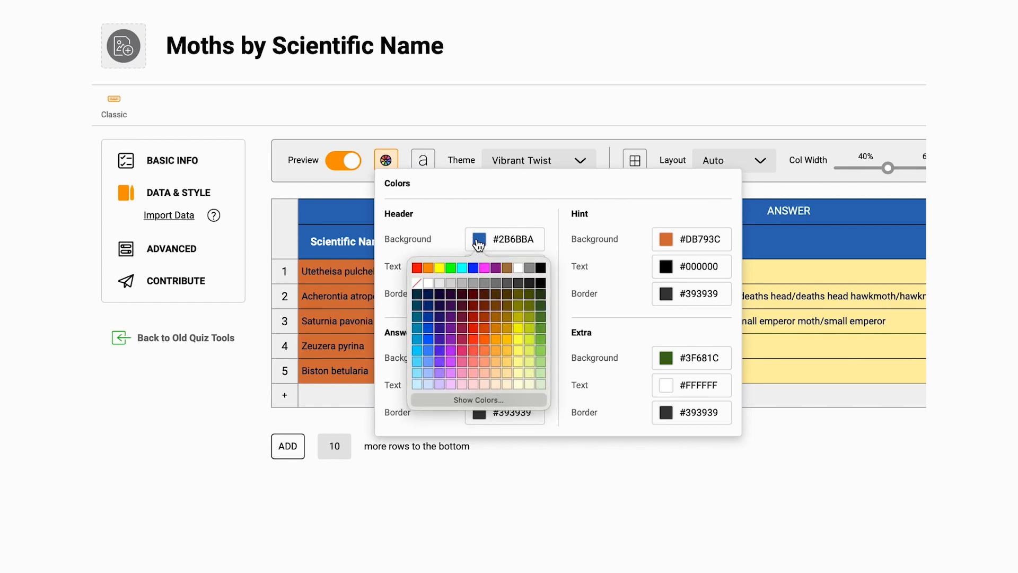
click(522, 240)
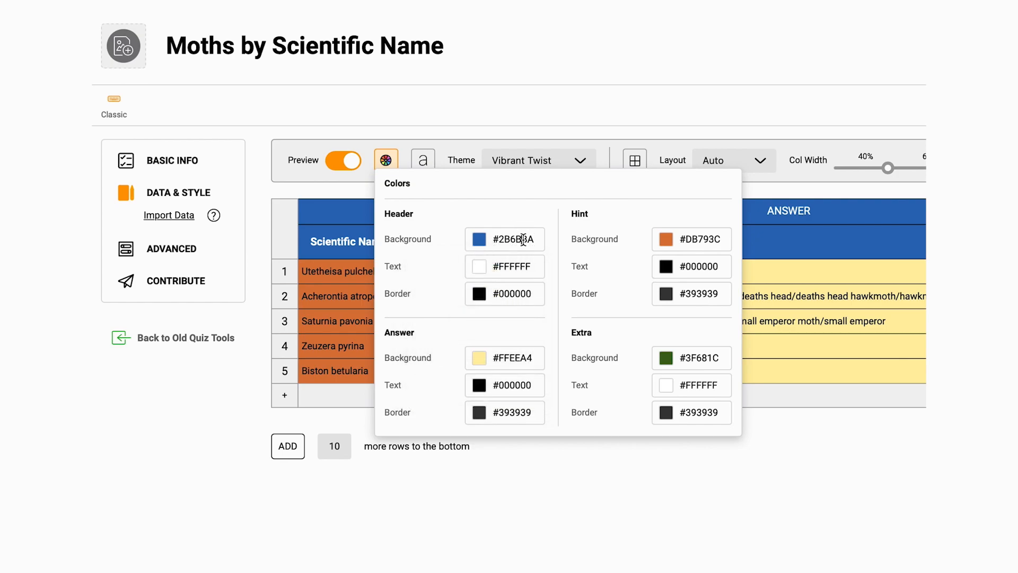
double_click(513, 239)
- Set the header font size to Large and the table cell font size to Normal
click(423, 160)
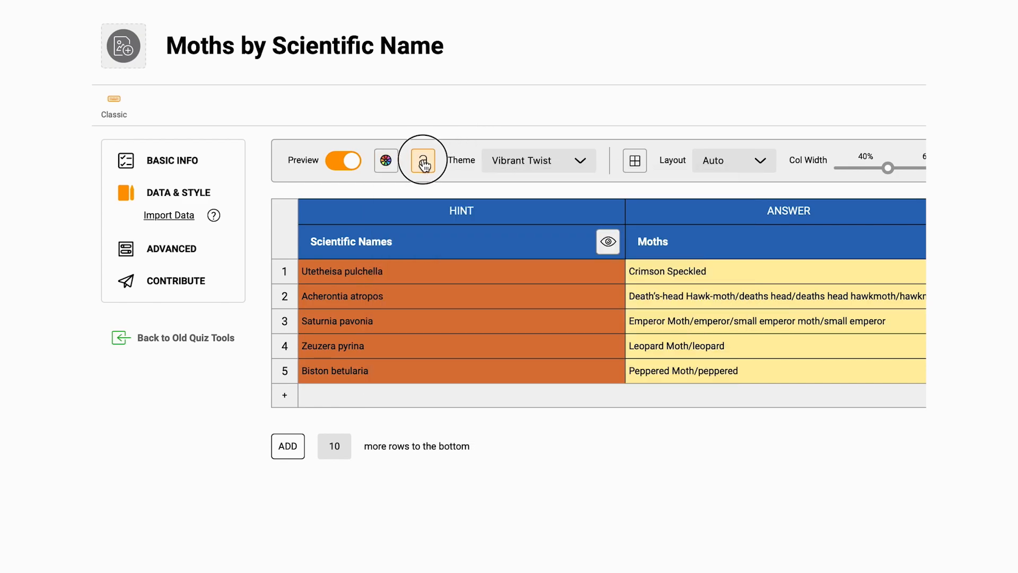
click(521, 248)
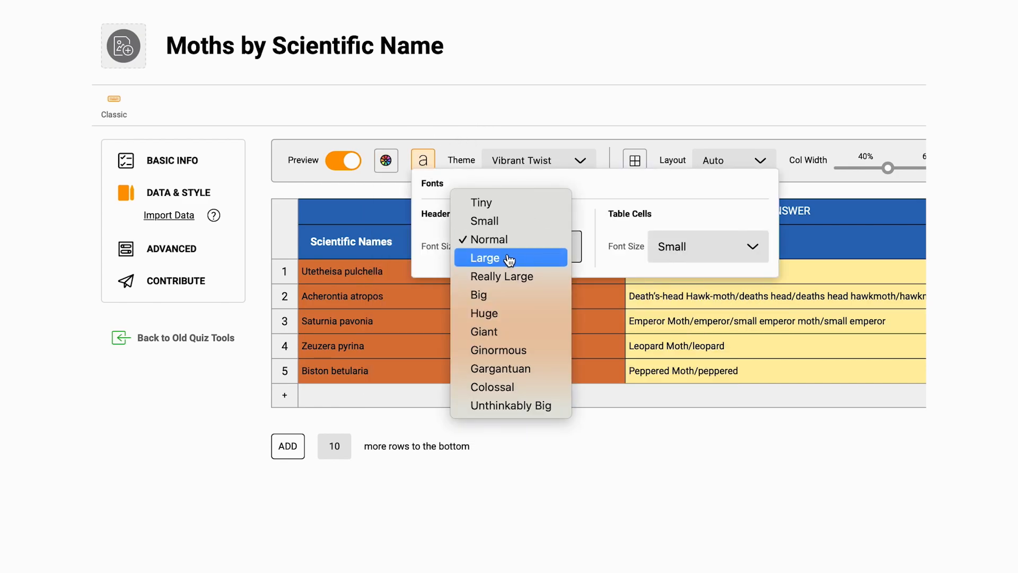
click(516, 256)
click(684, 256)
click(681, 257)
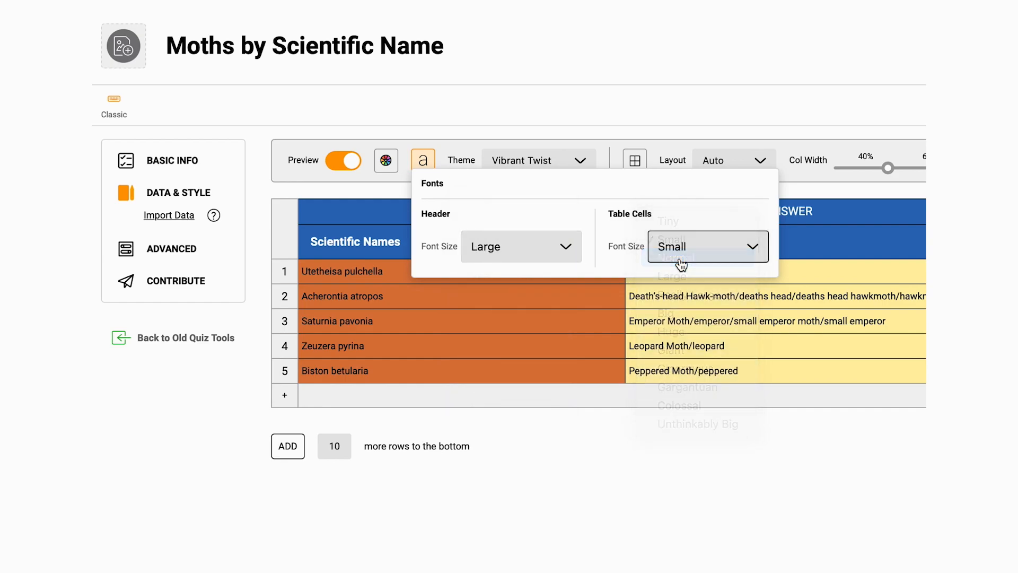
click(585, 117)
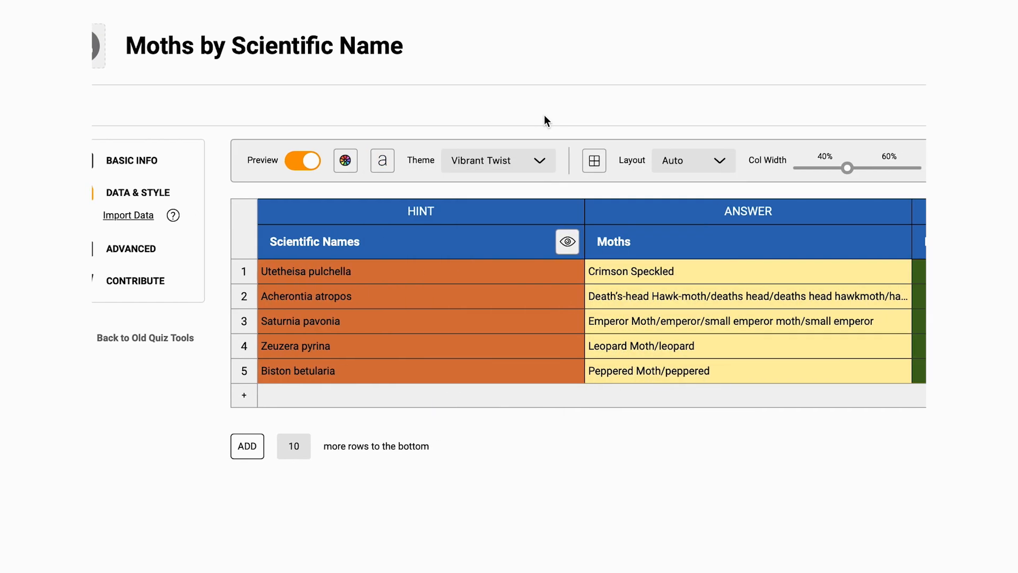
- Check the border and layout options, set the column widths to 50% each, and save the quiz changes
click(518, 167)
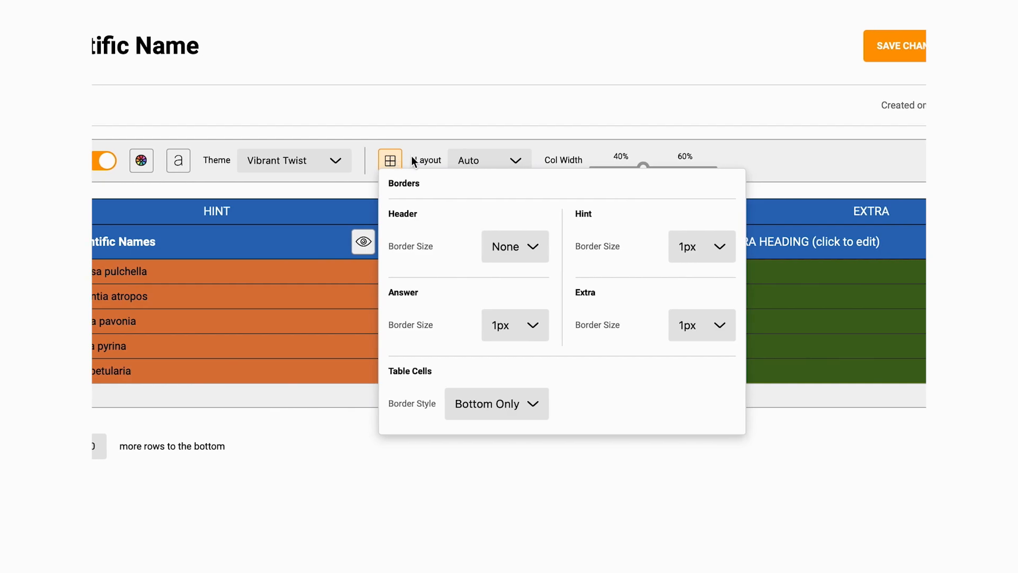
click(513, 162)
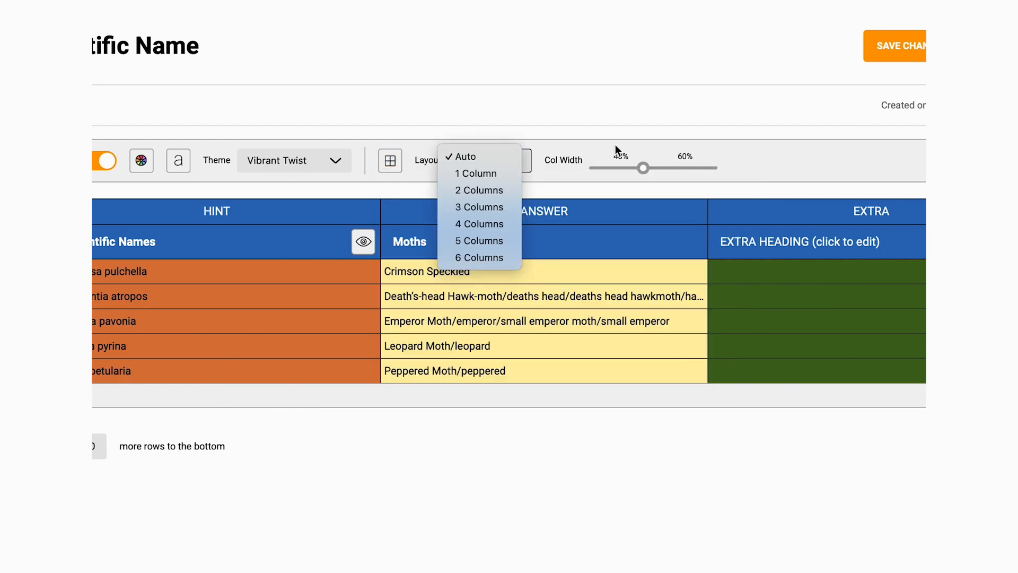
click(646, 167)
drag(646, 168, 655, 168)
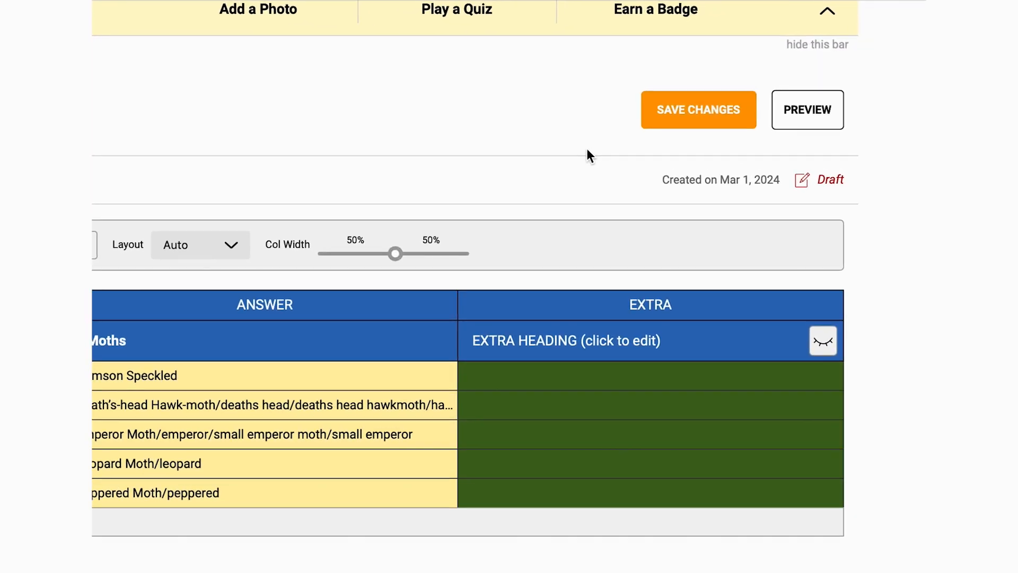
click(684, 127)
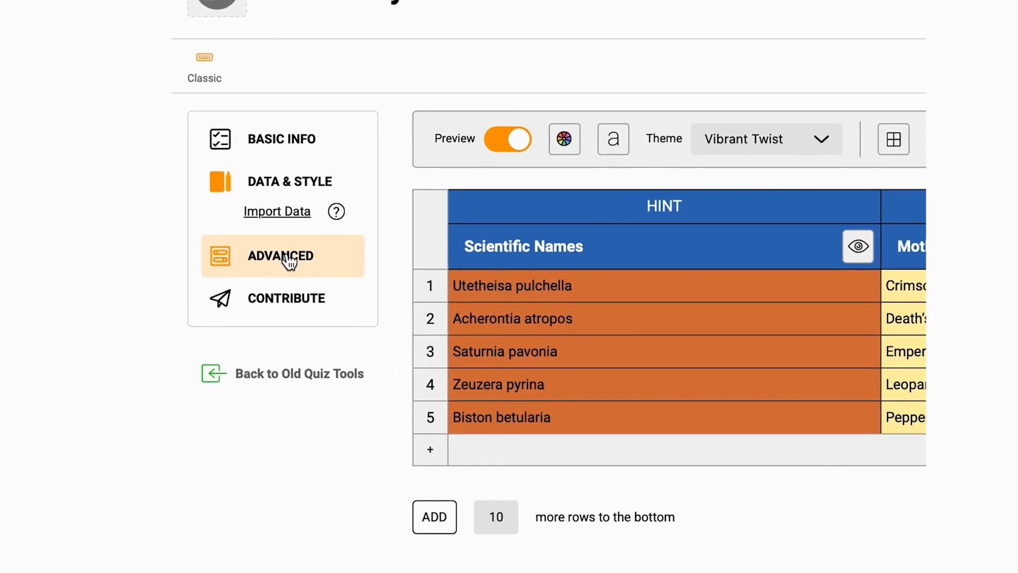
- Review the quiz's advanced options, from content order and play rules to media and creator settings, and the contribution page
click(289, 257)
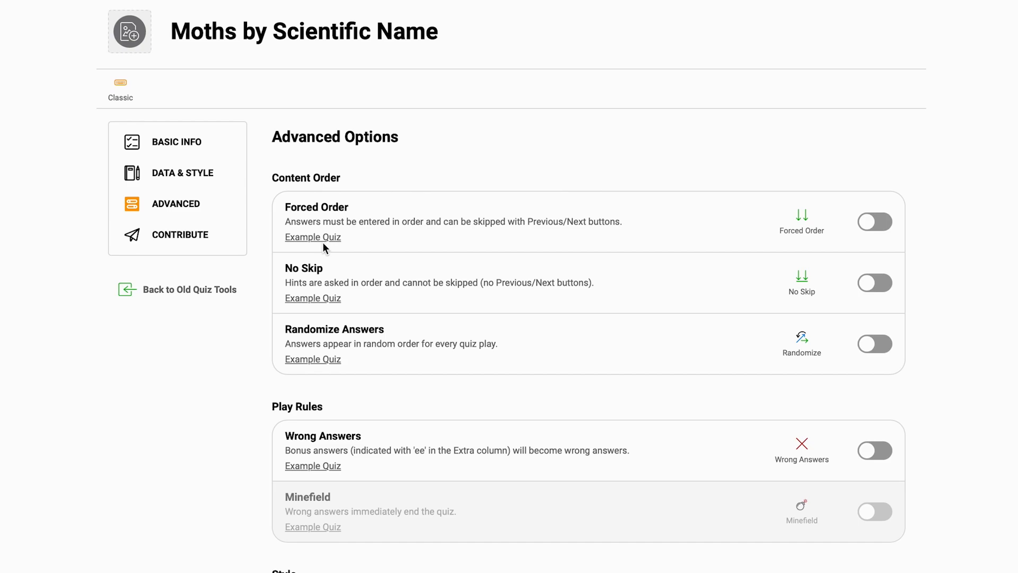
scroll(422, 332, down, 3)
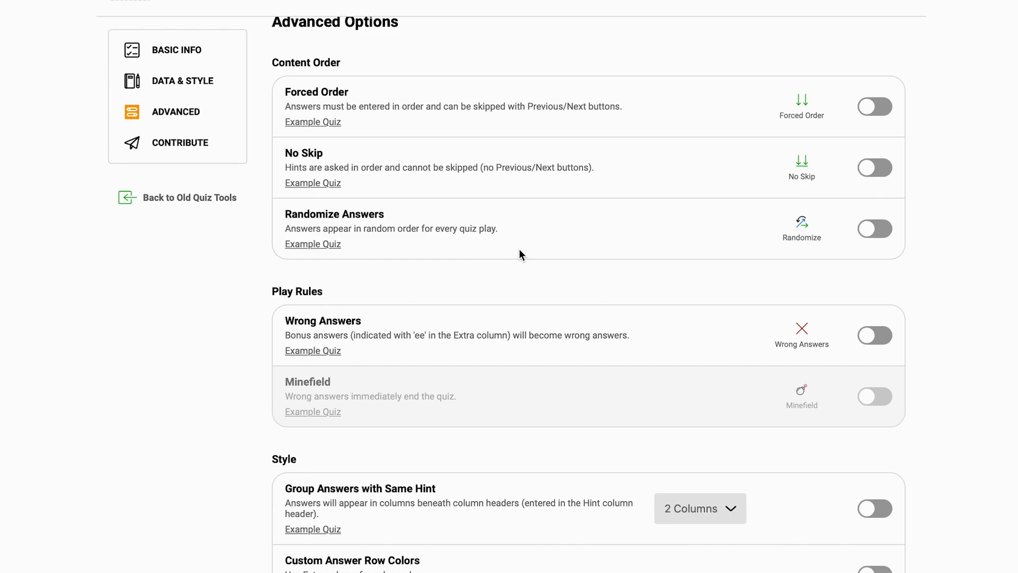
scroll(532, 208, down, 10)
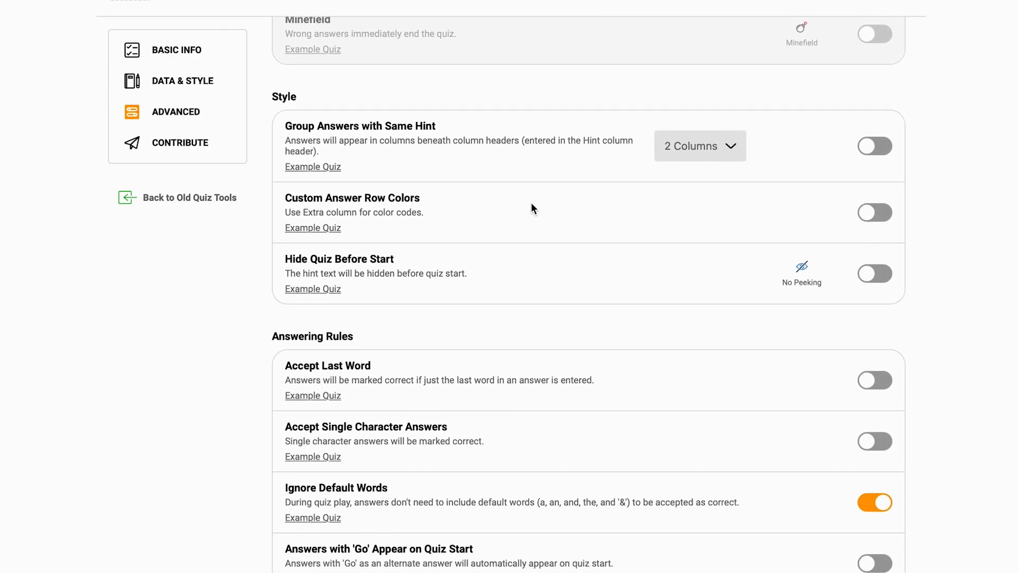
scroll(532, 208, down, 2)
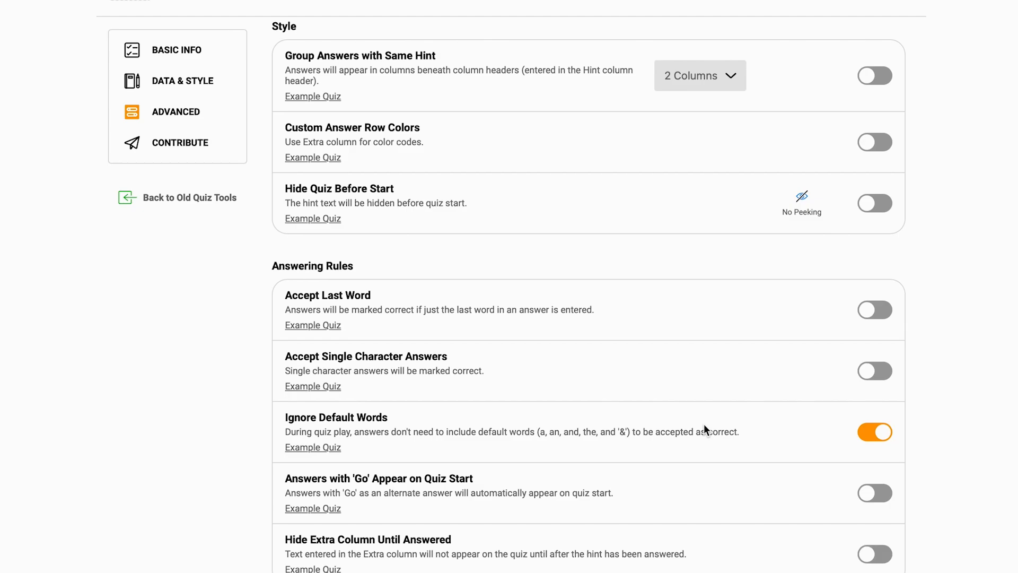
scroll(704, 424, down, 5)
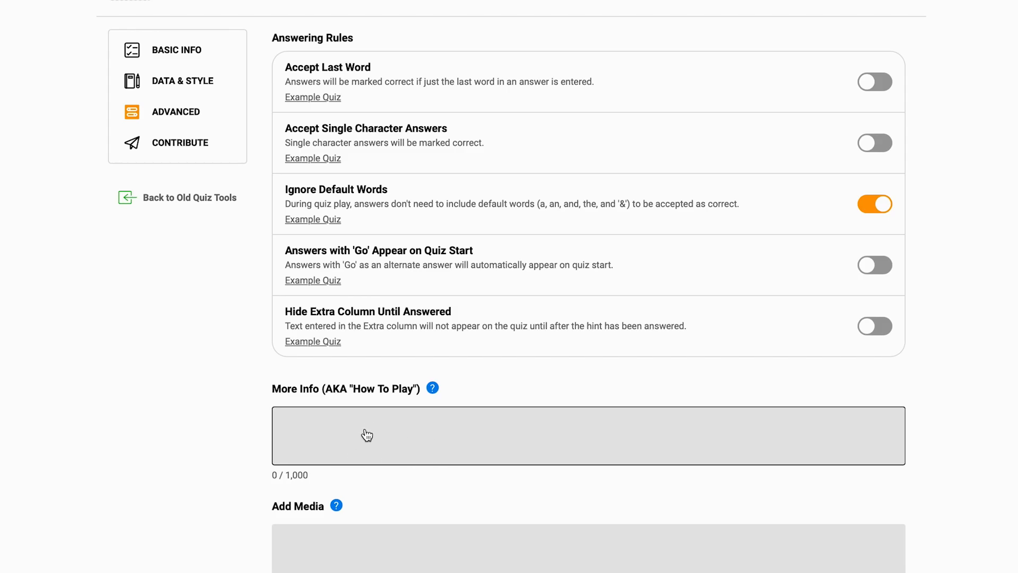
scroll(404, 435, down, 4)
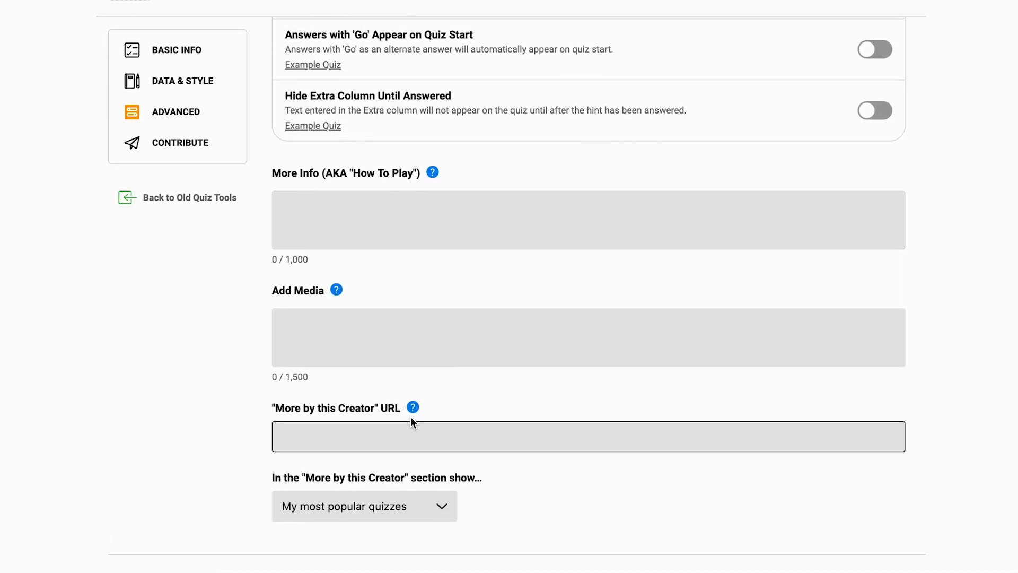
scroll(411, 418, up, 15)
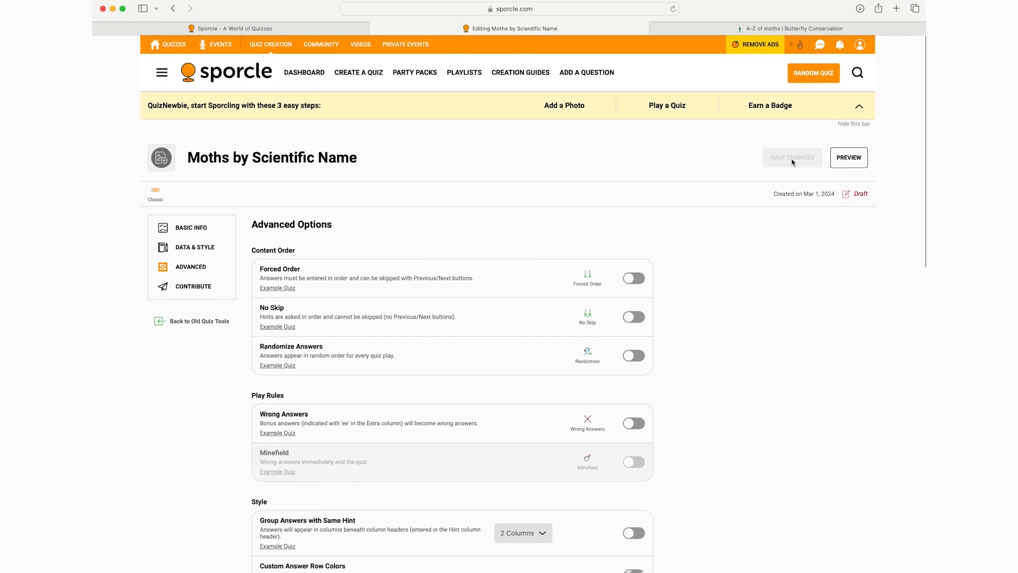
click(201, 286)
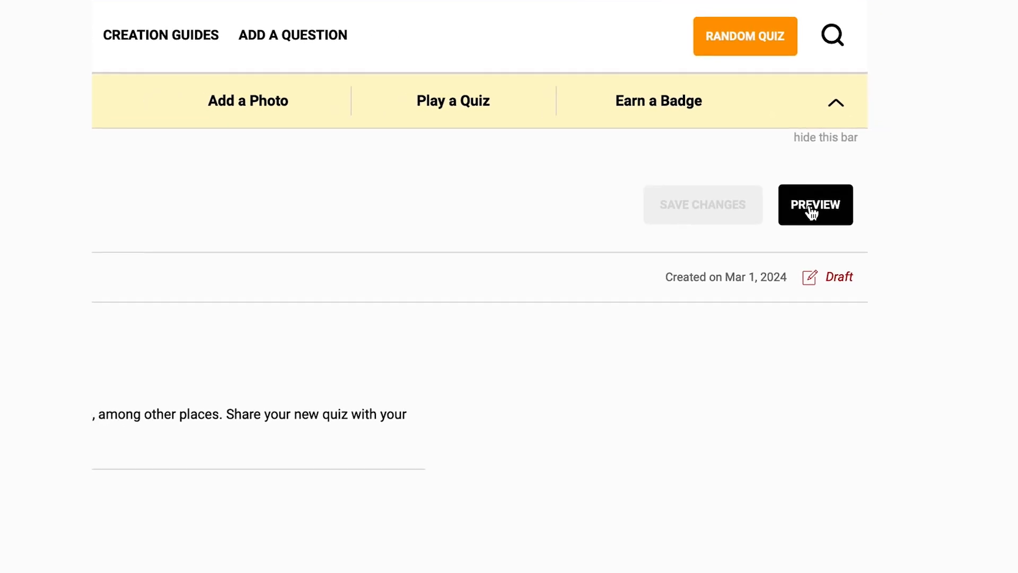
- Preview the quiz and test-play it by entering the answer "crimson speckled"
click(803, 226)
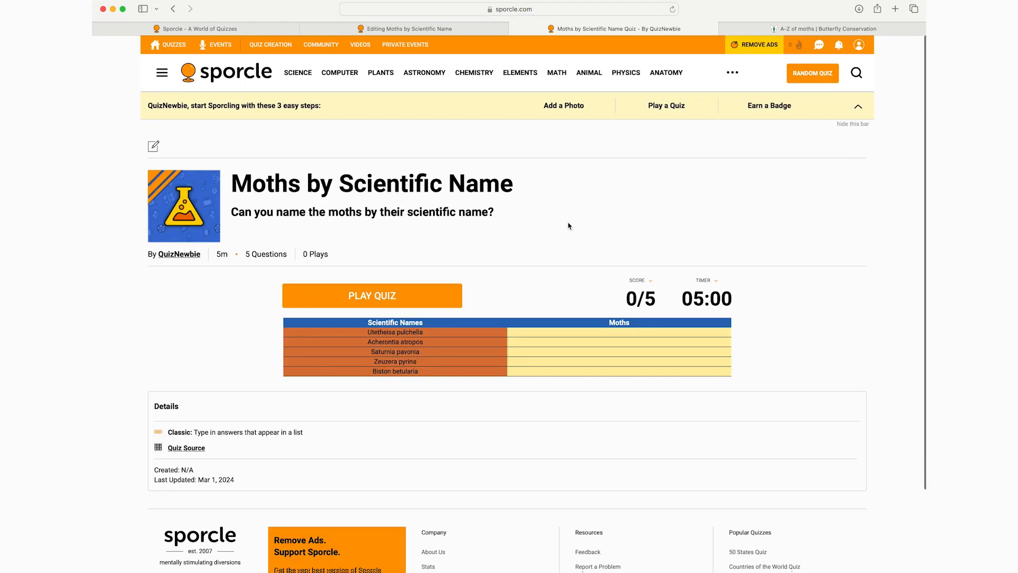
click(395, 291)
text(crimson )
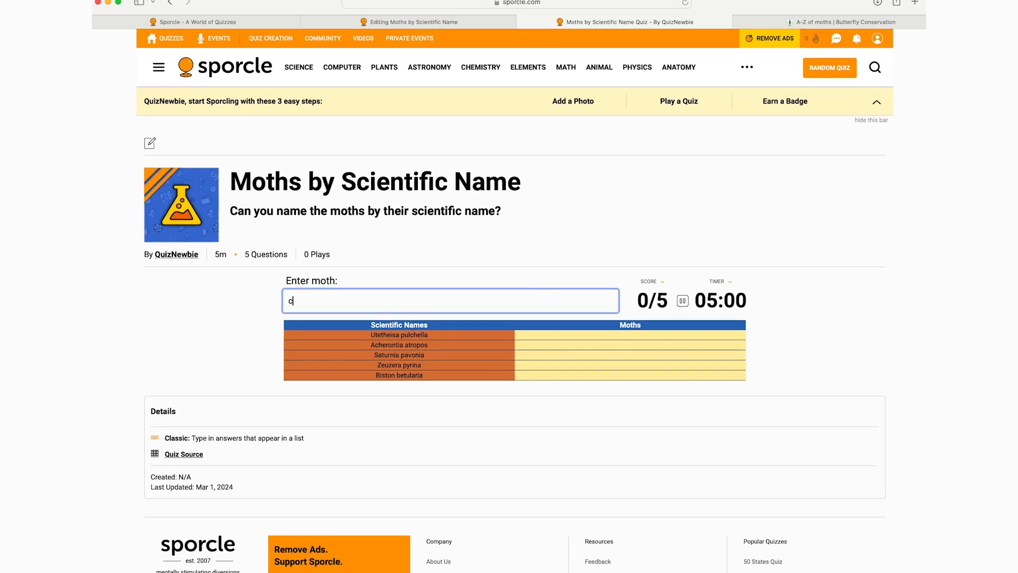
text(speckle)
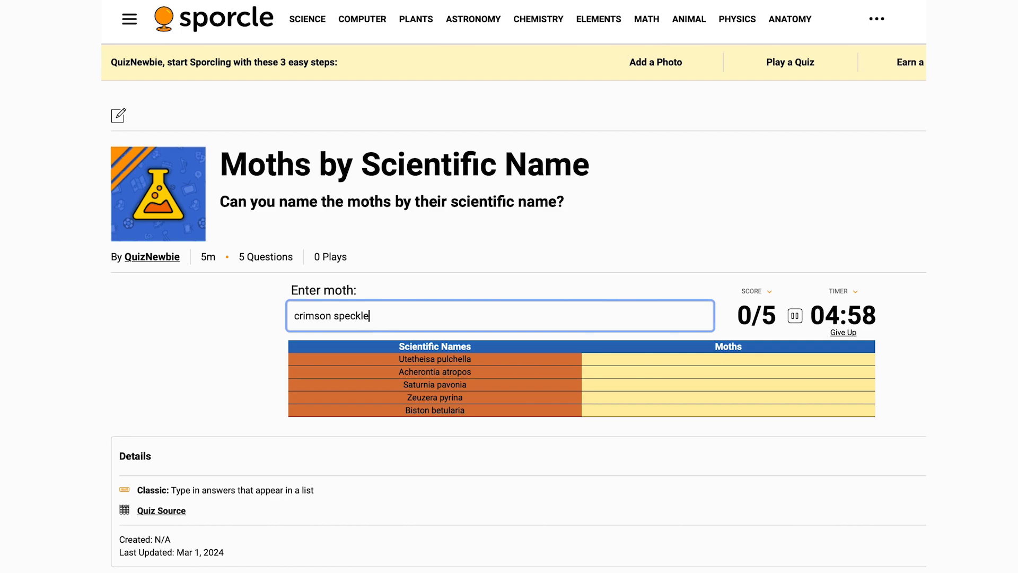
text(d)
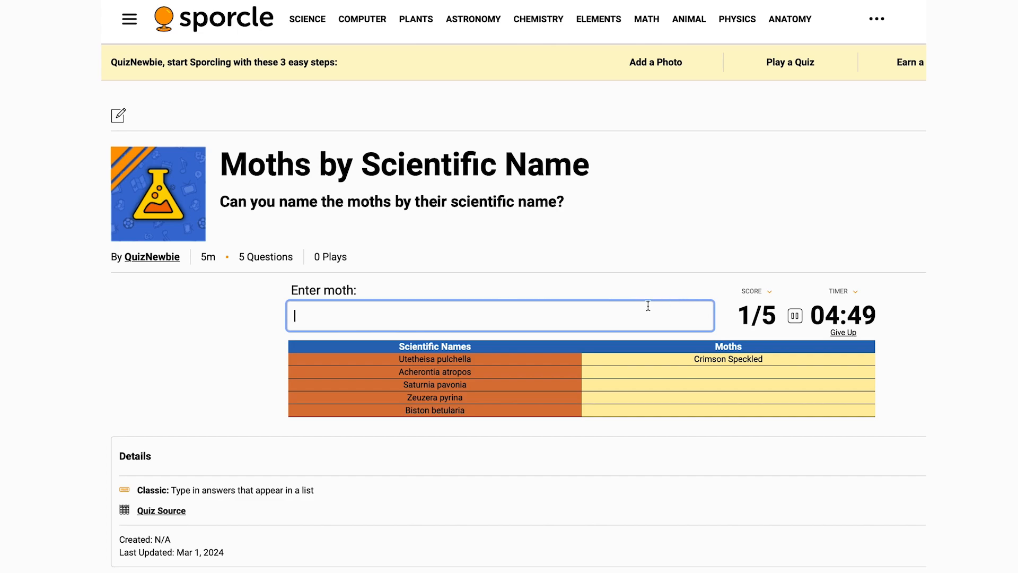
- Return to editing the quiz, set its timer to 02:00 and save the changes
click(119, 117)
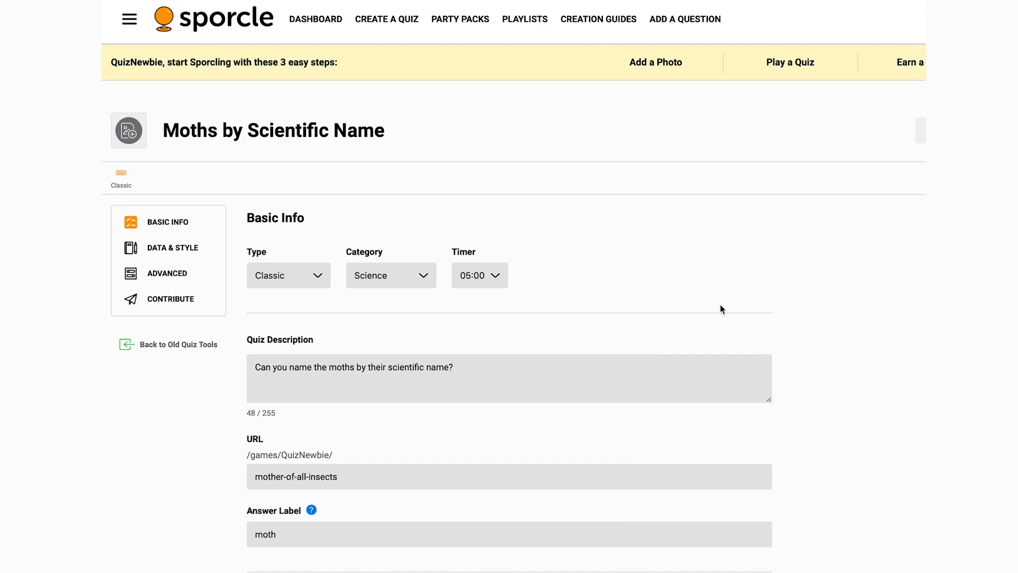
click(485, 274)
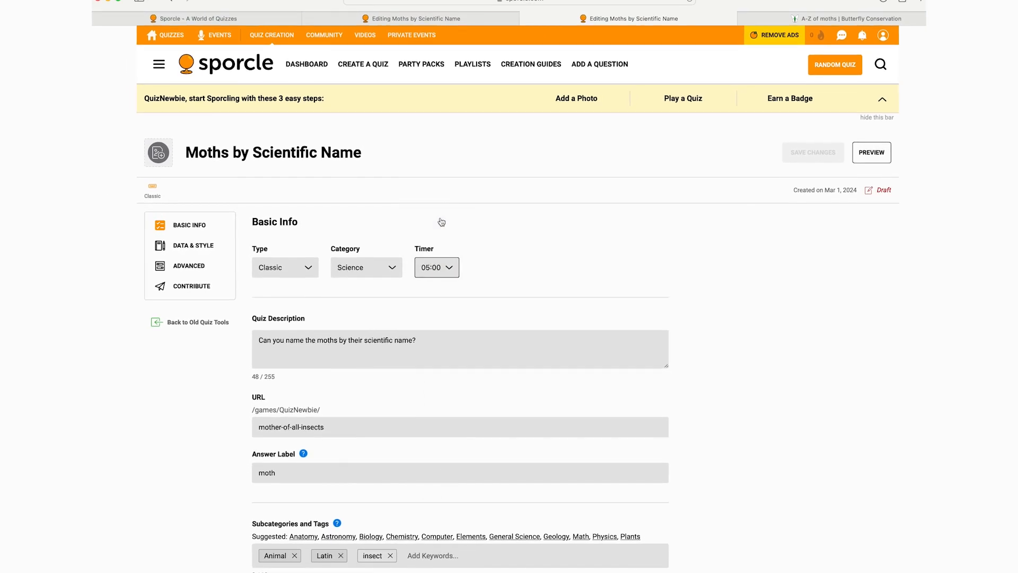
click(441, 223)
click(807, 155)
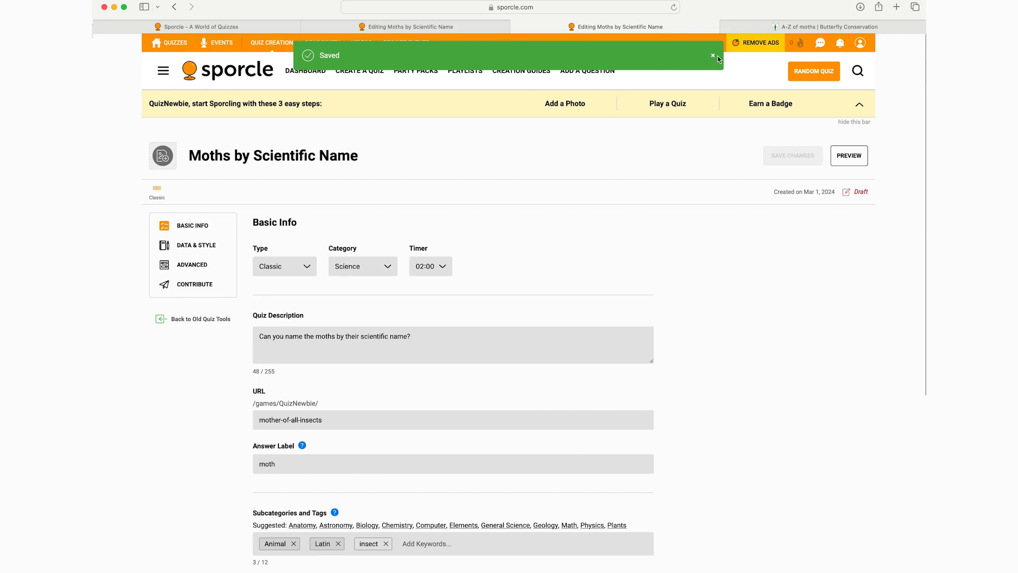
- Choose utetheisa-pulchella-7491170_1280.jpg from the Downloads folder as the quiz icon image
click(715, 56)
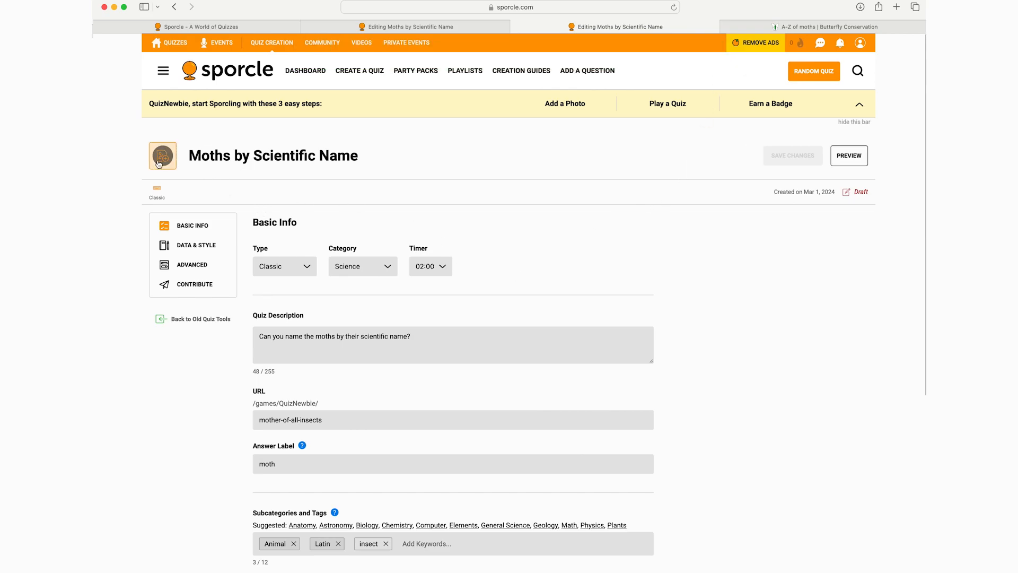
click(163, 162)
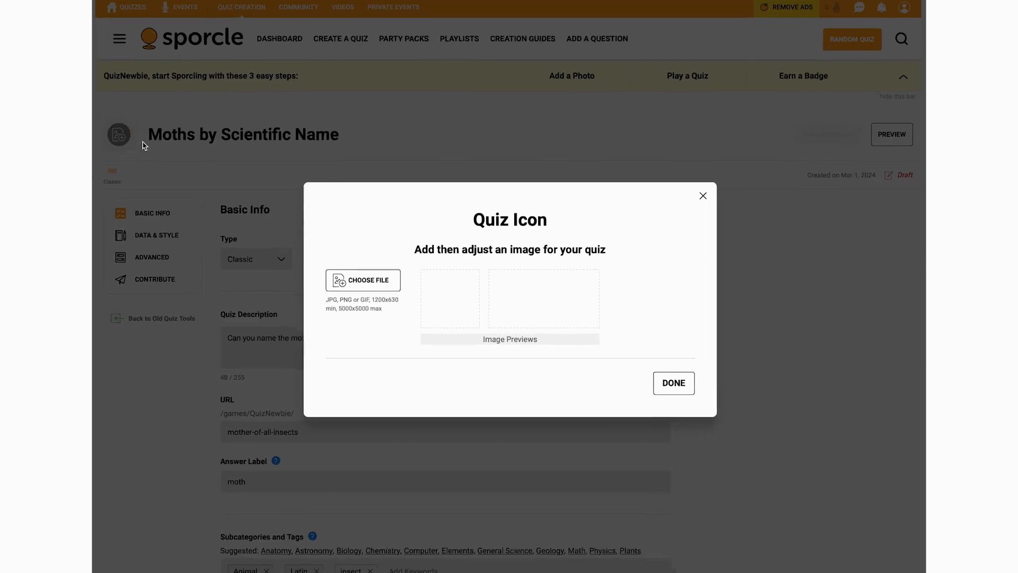
click(296, 261)
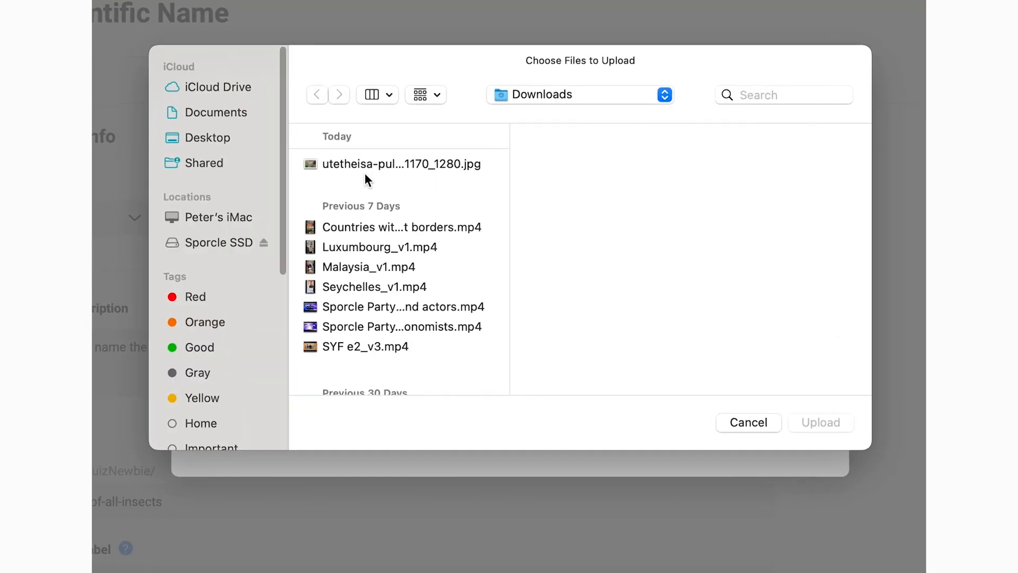
click(370, 163)
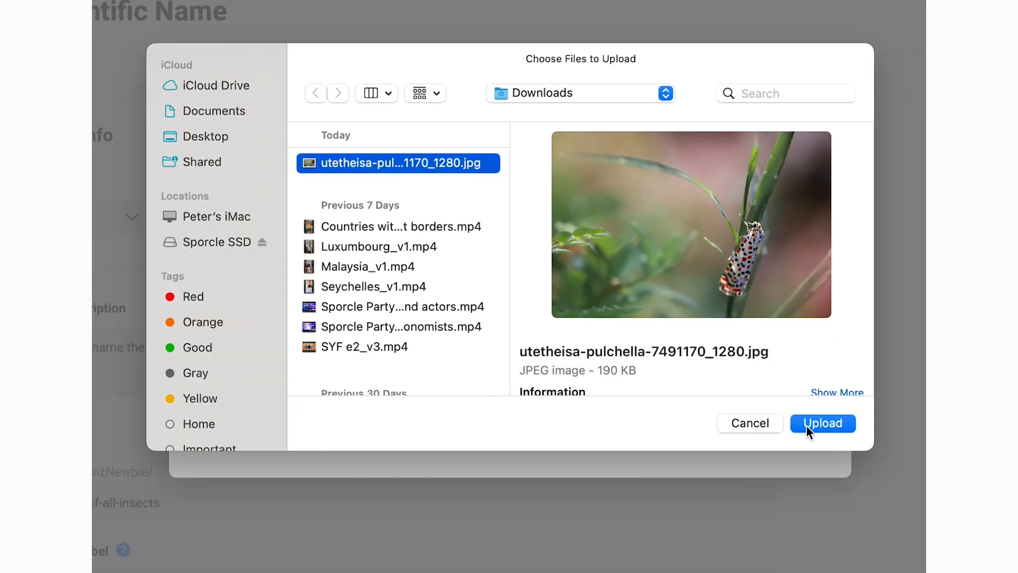
click(821, 423)
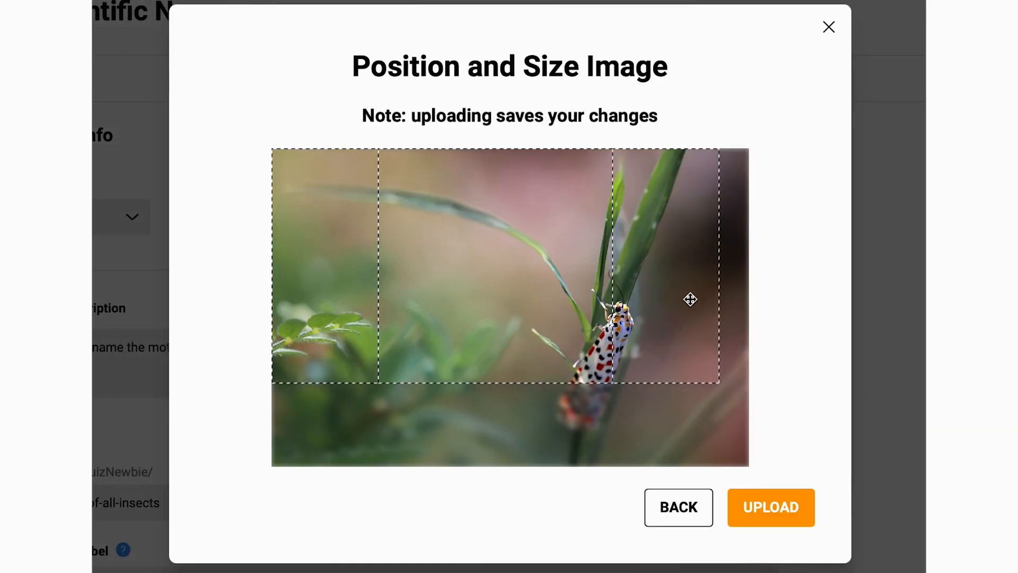
- Position the wide crop frame over the image's lower-right area, centre the square crop on the moth, and upload the icon
drag(691, 322, 716, 368)
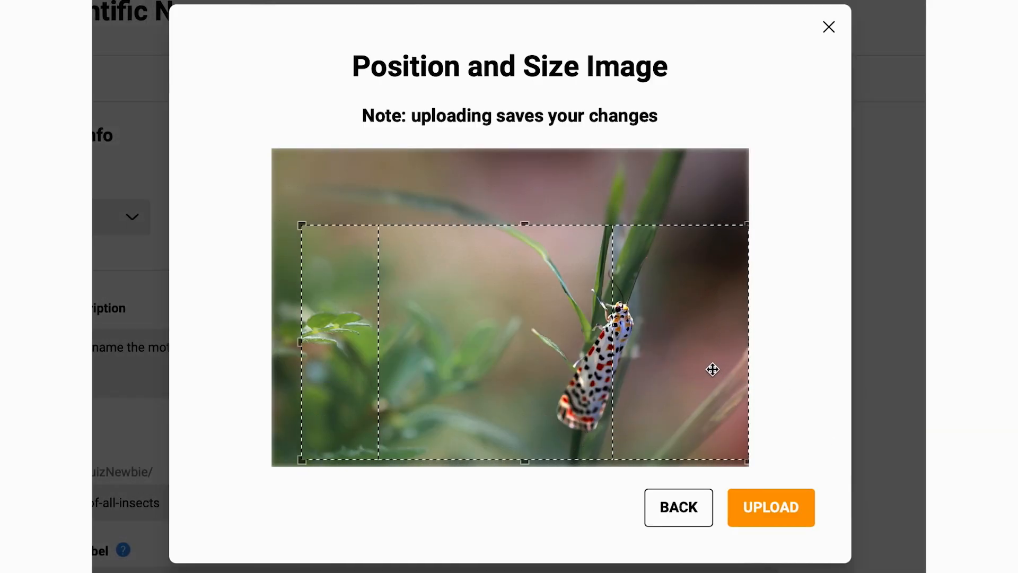
drag(560, 331, 661, 331)
click(428, 324)
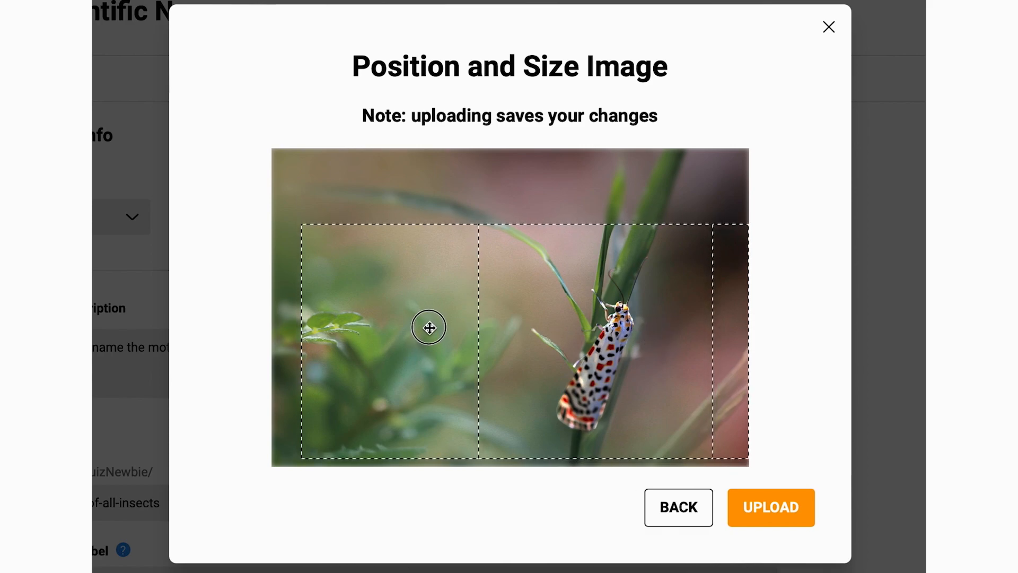
click(778, 506)
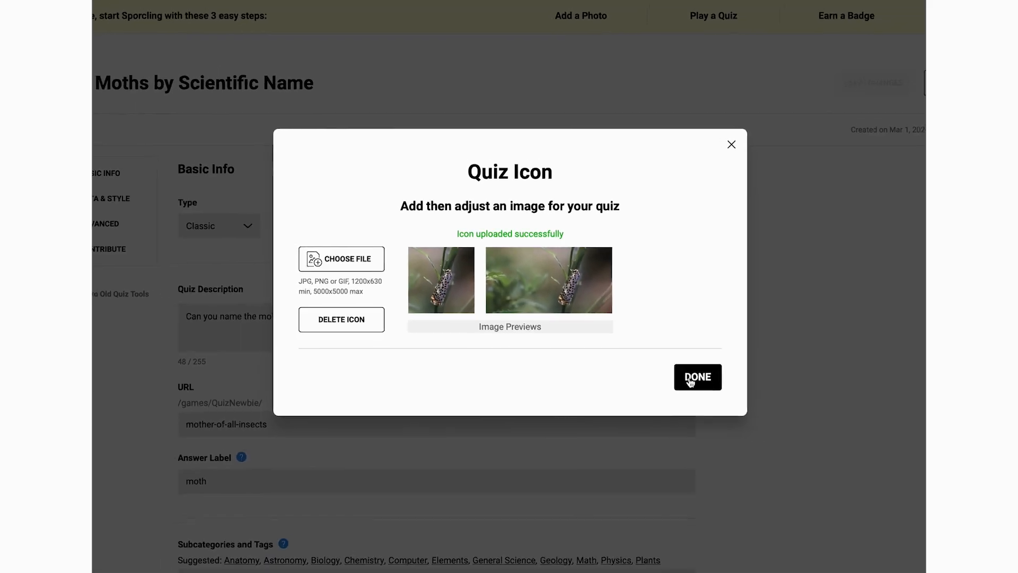
click(771, 427)
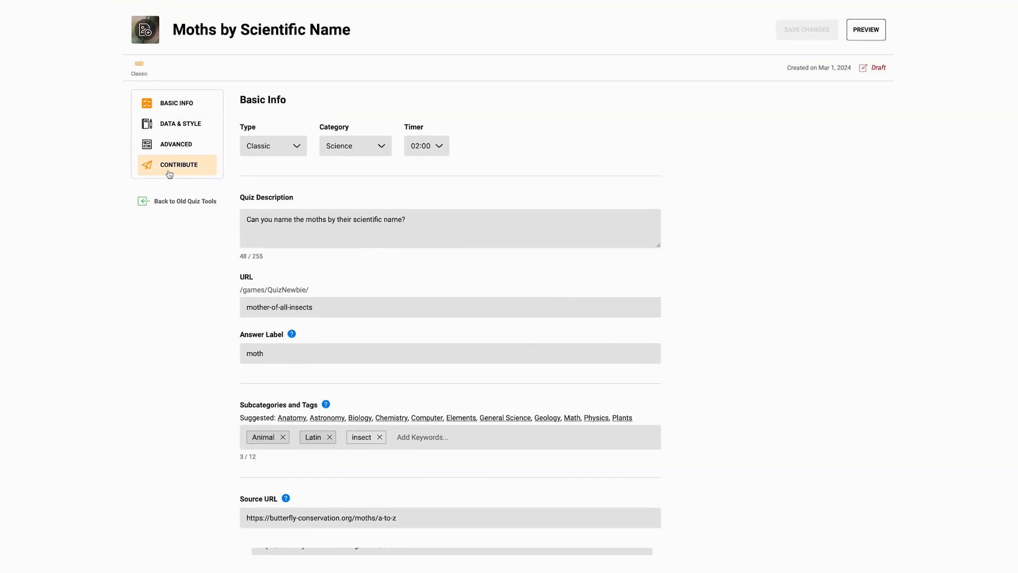
- Contribute the quiz with Public visibility, agreeing to the terms of service
click(170, 170)
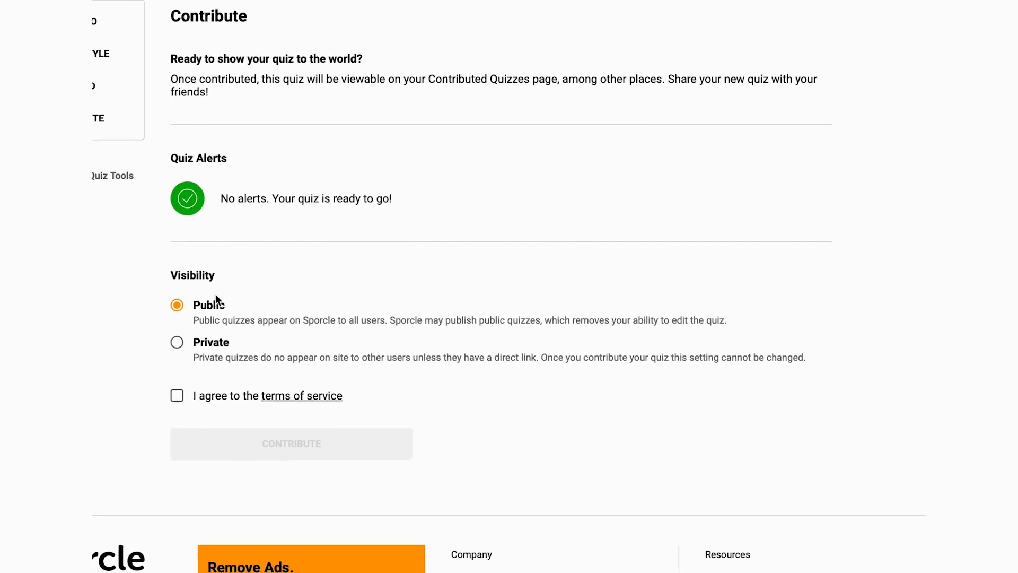
click(147, 427)
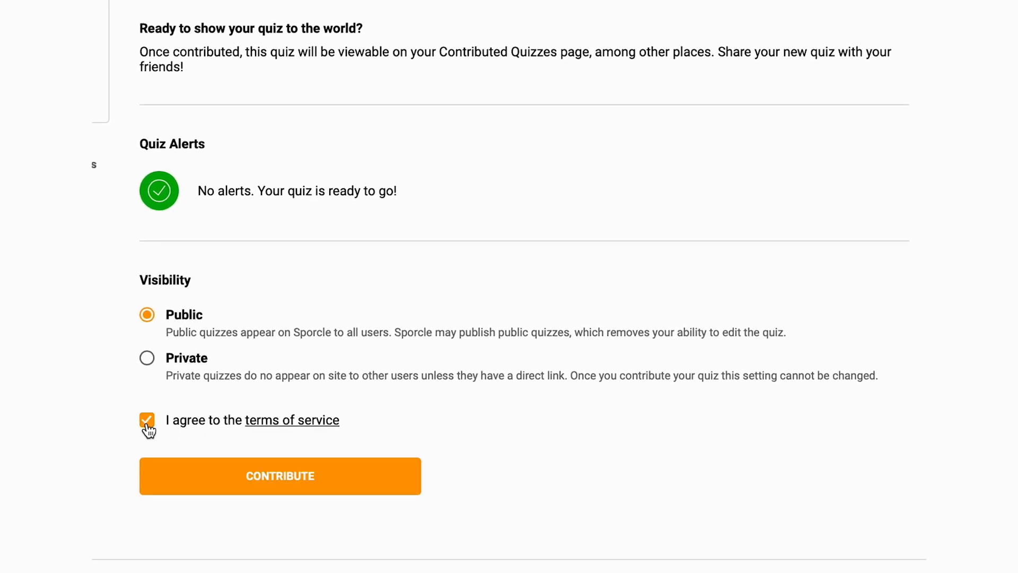
click(272, 481)
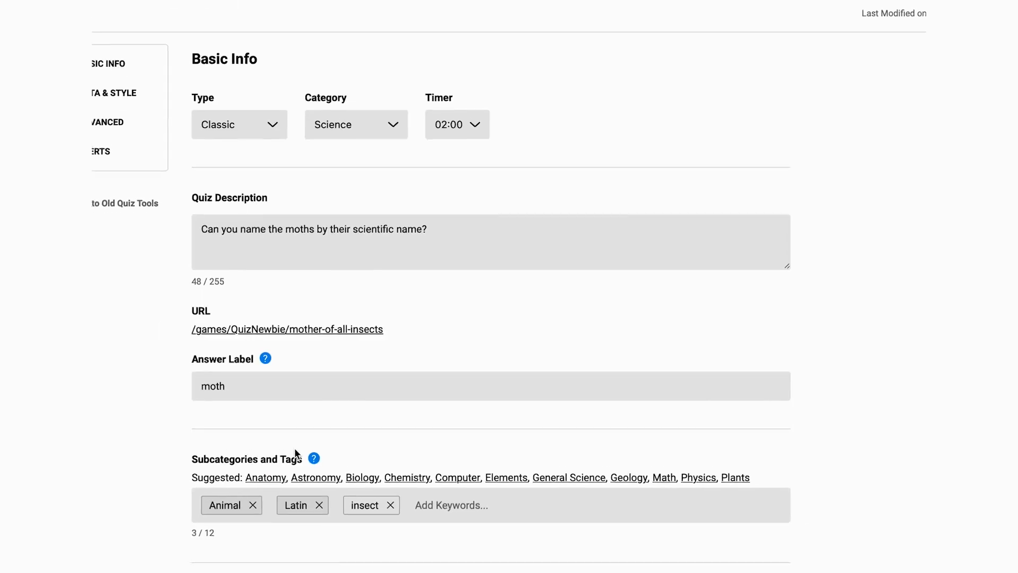
- Open the contributed quiz's play page and look over its header, icon and answer table
click(852, 93)
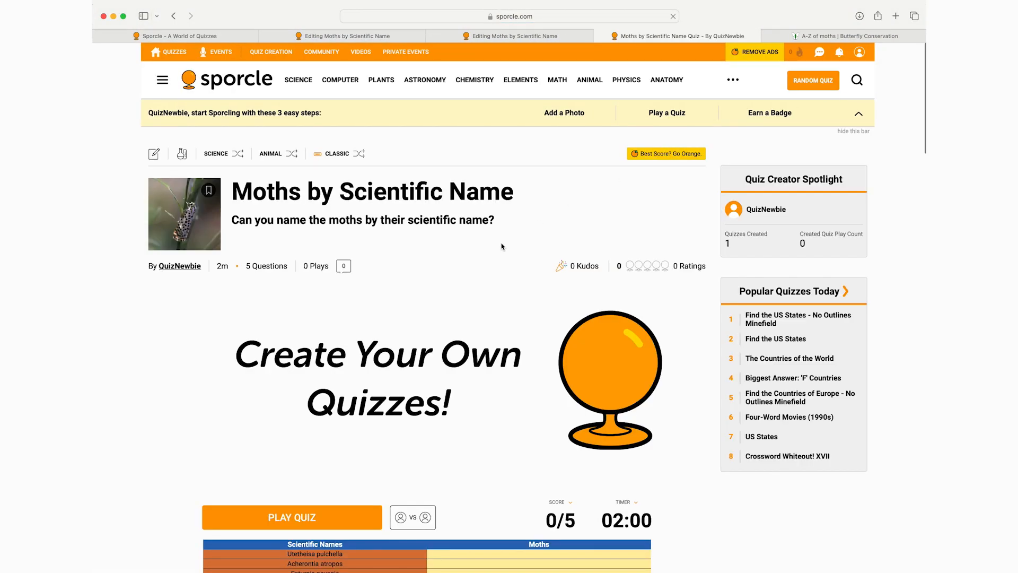
scroll(508, 301, down, 2)
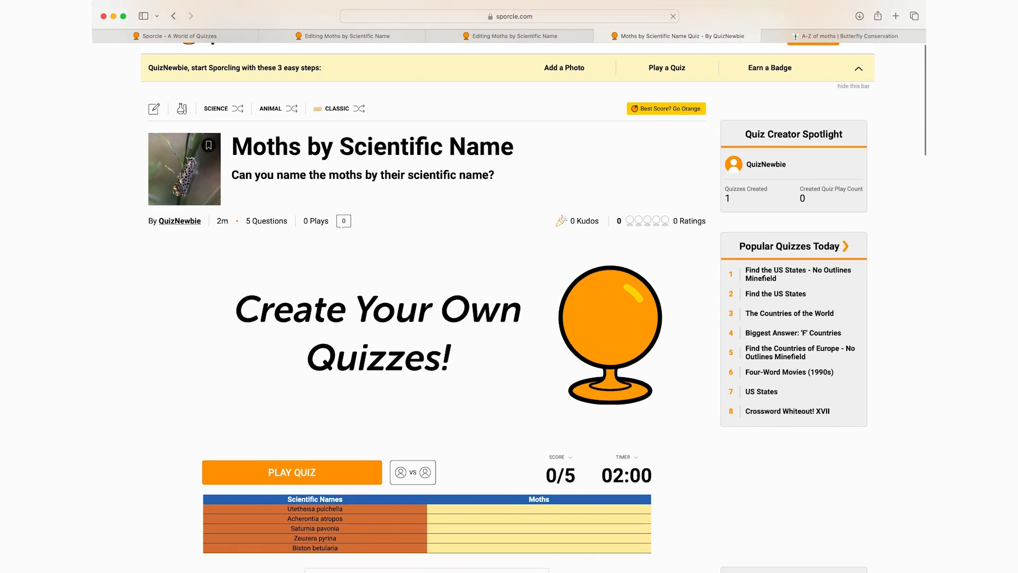
scroll(507, 308, down, 2)
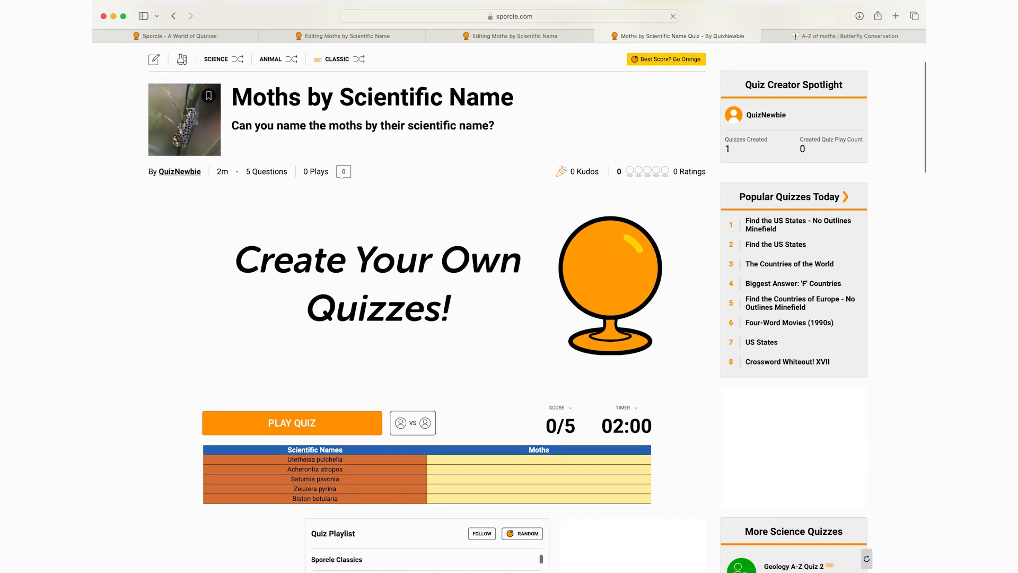